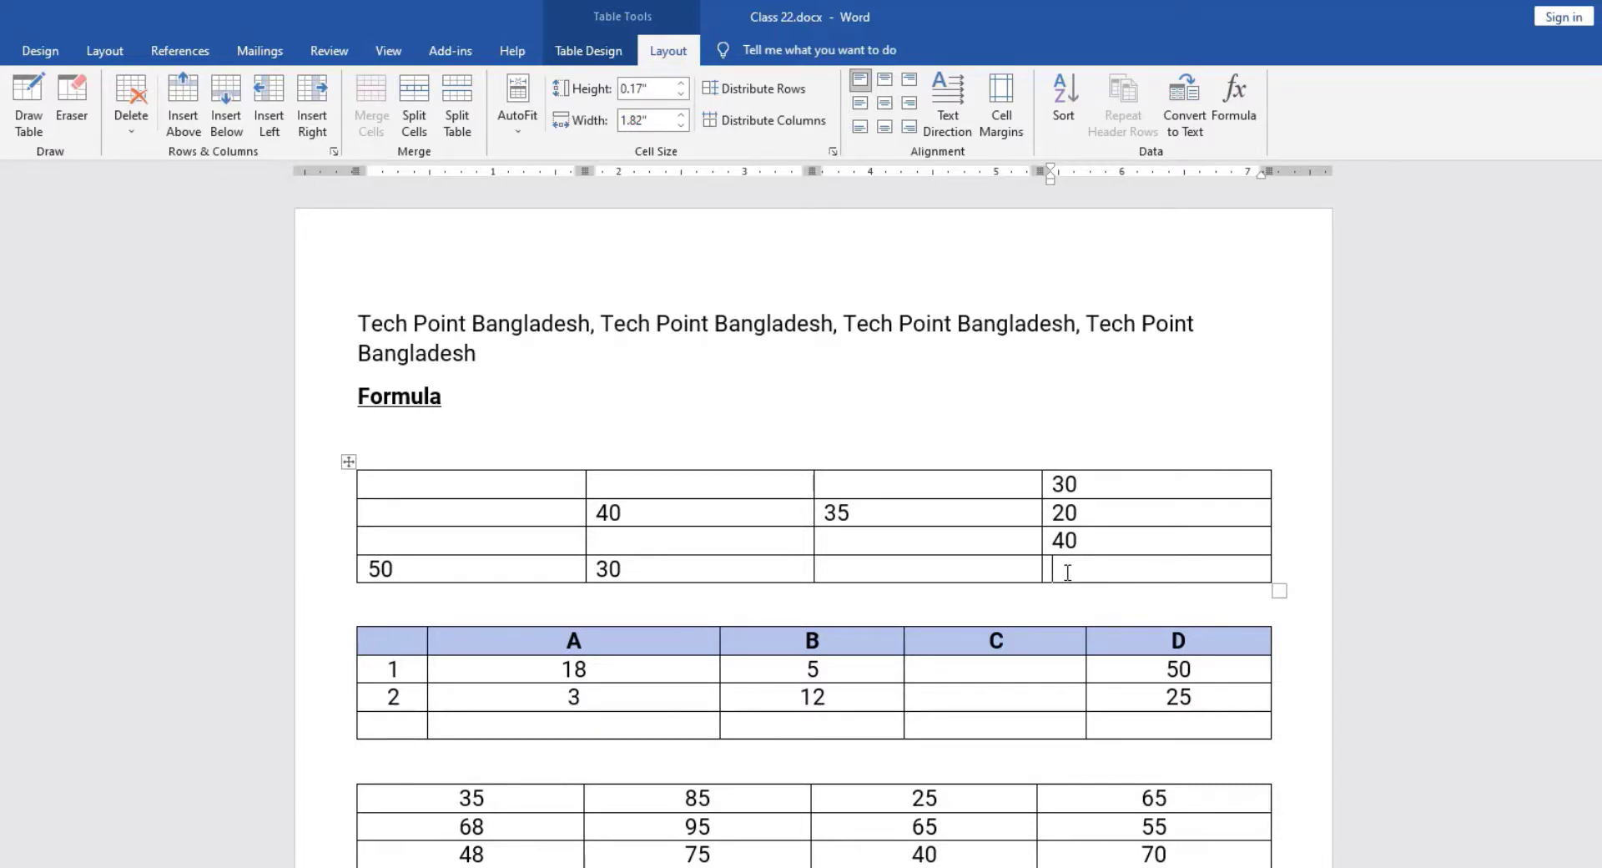
# Insert the formula =SUM(ABOVE) in the bottom cell of the first table's fourth column
pyautogui.click(1243, 109)
pyautogui.moveTo(962, 400); pyautogui.dragTo(811, 438)
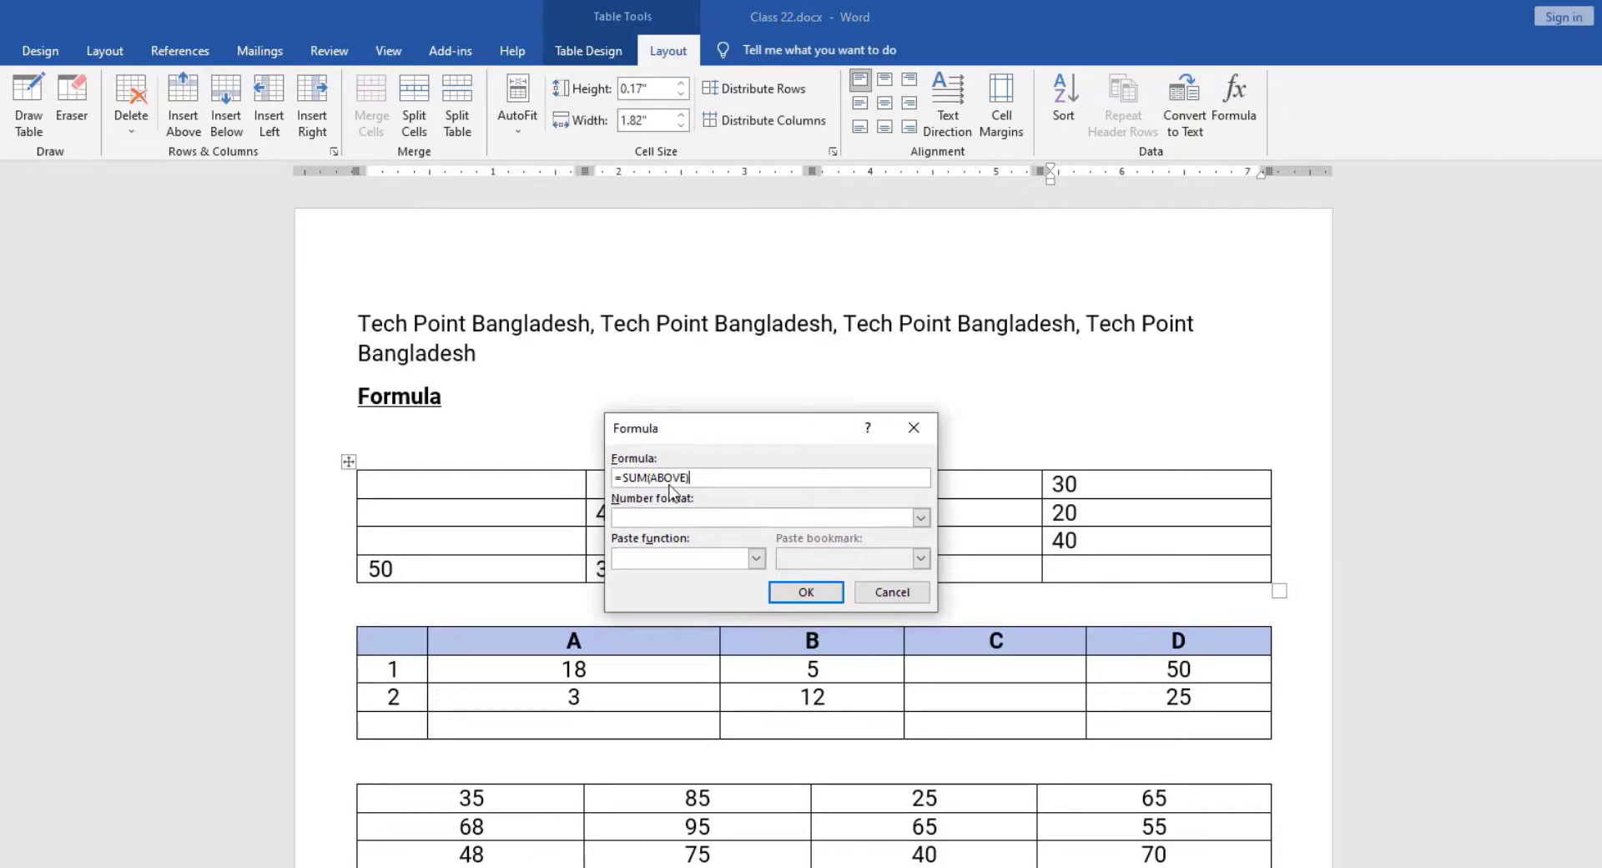
pyautogui.click(806, 598)
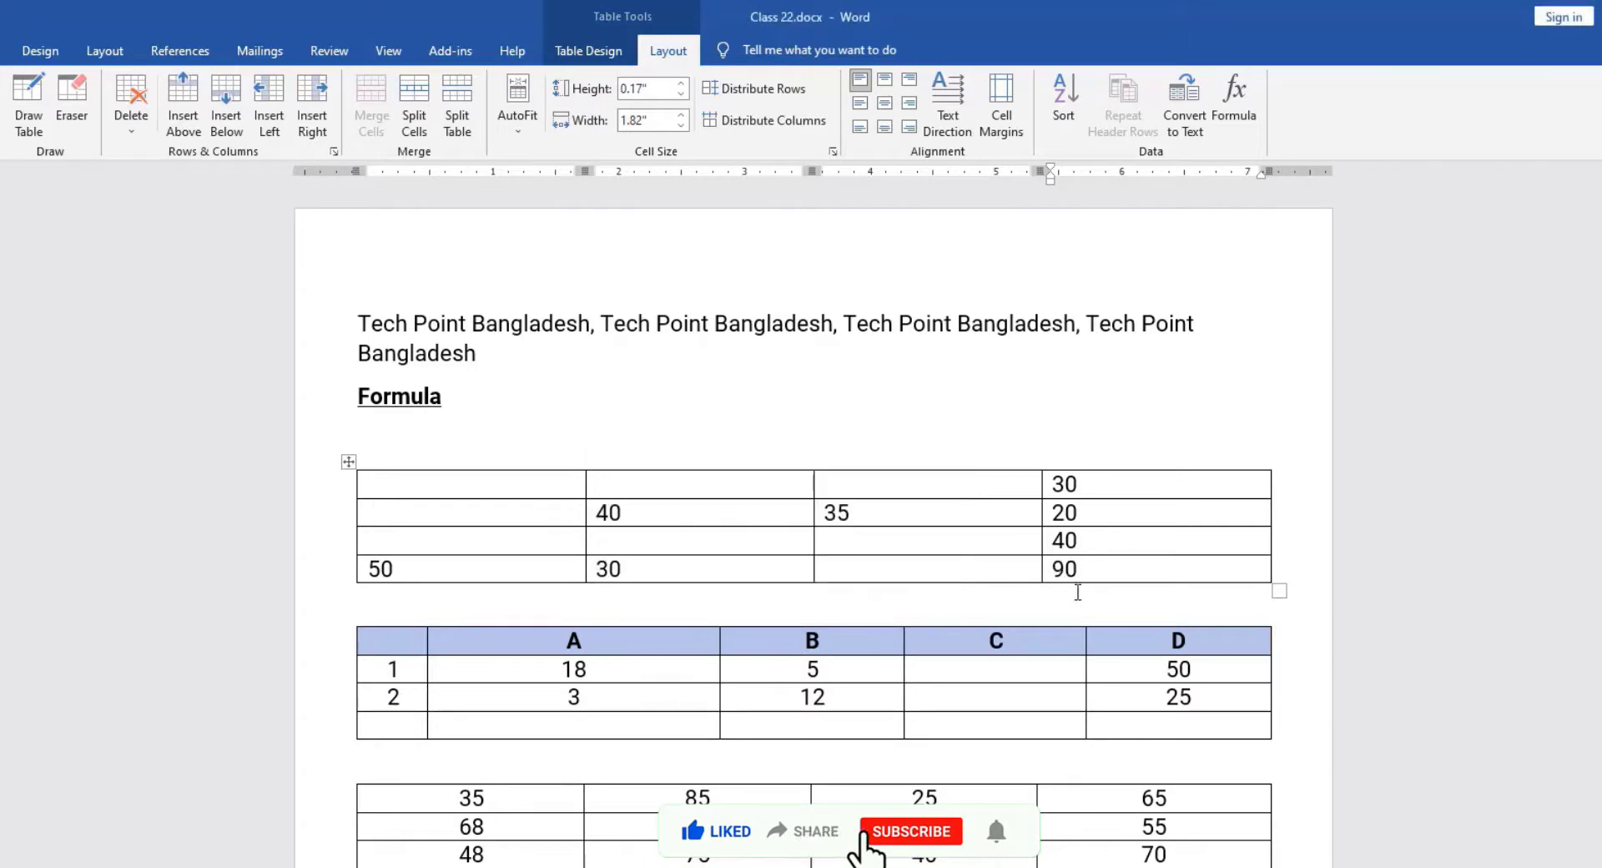
pyautogui.doubleClick(1065, 569)
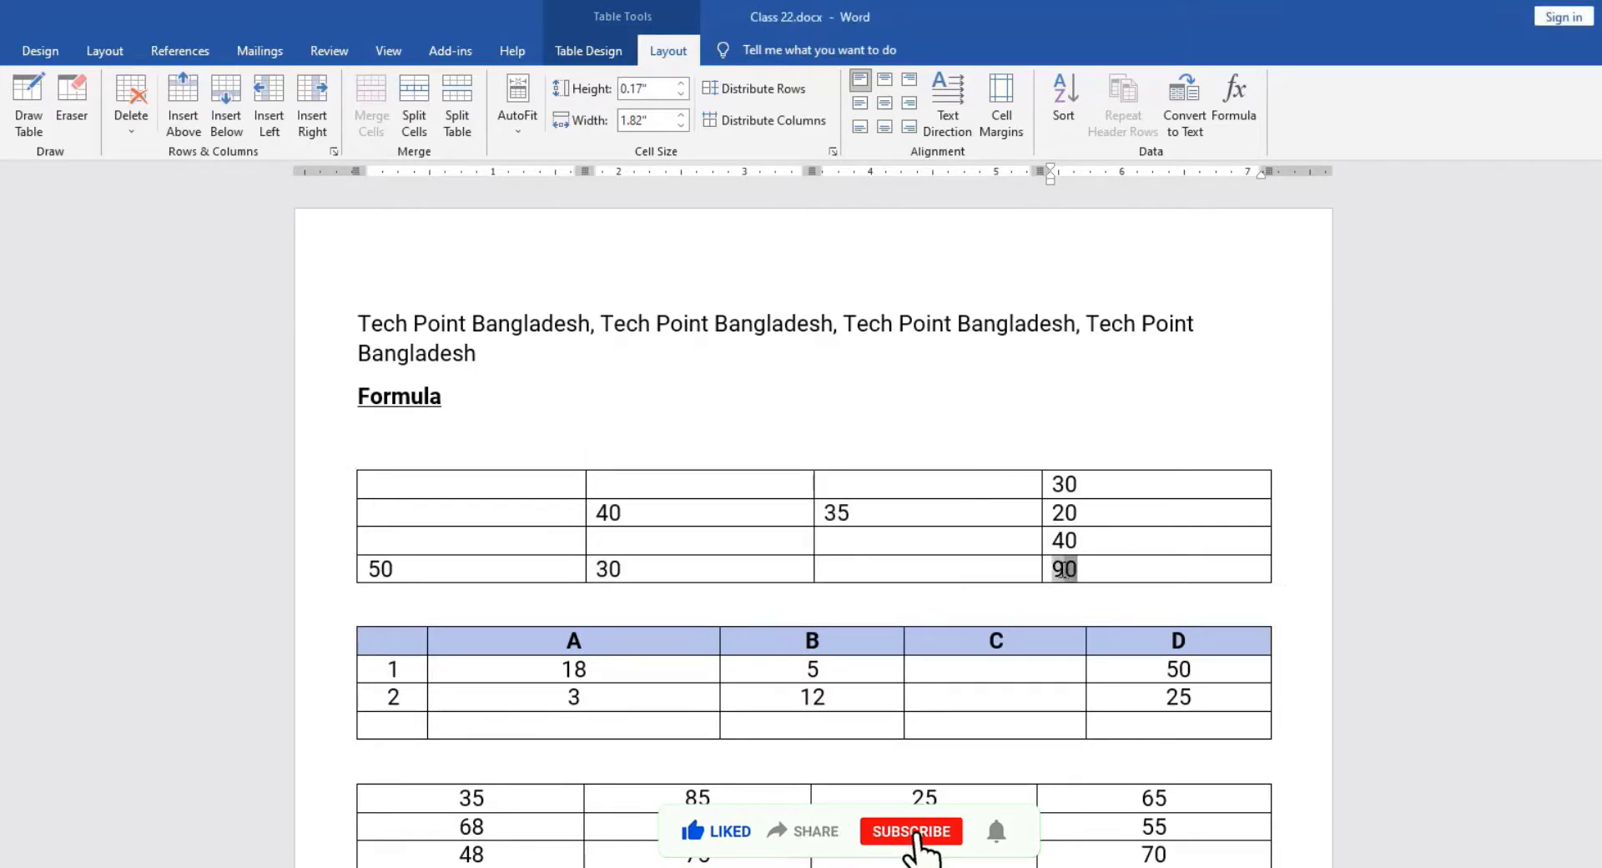
pyautogui.click(1058, 482)
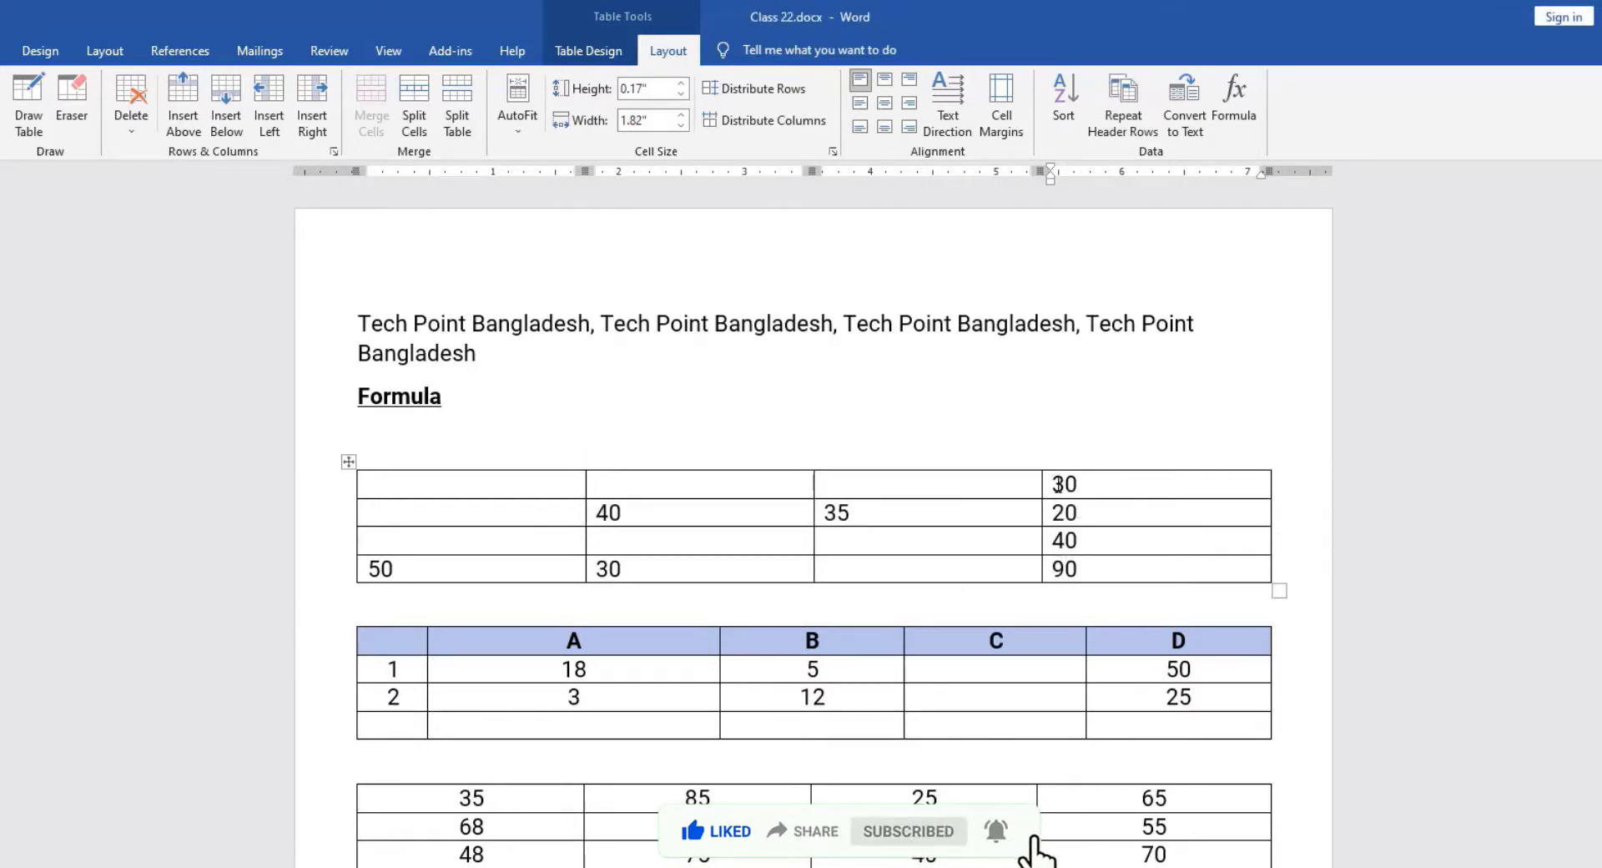
pyautogui.click(1048, 490)
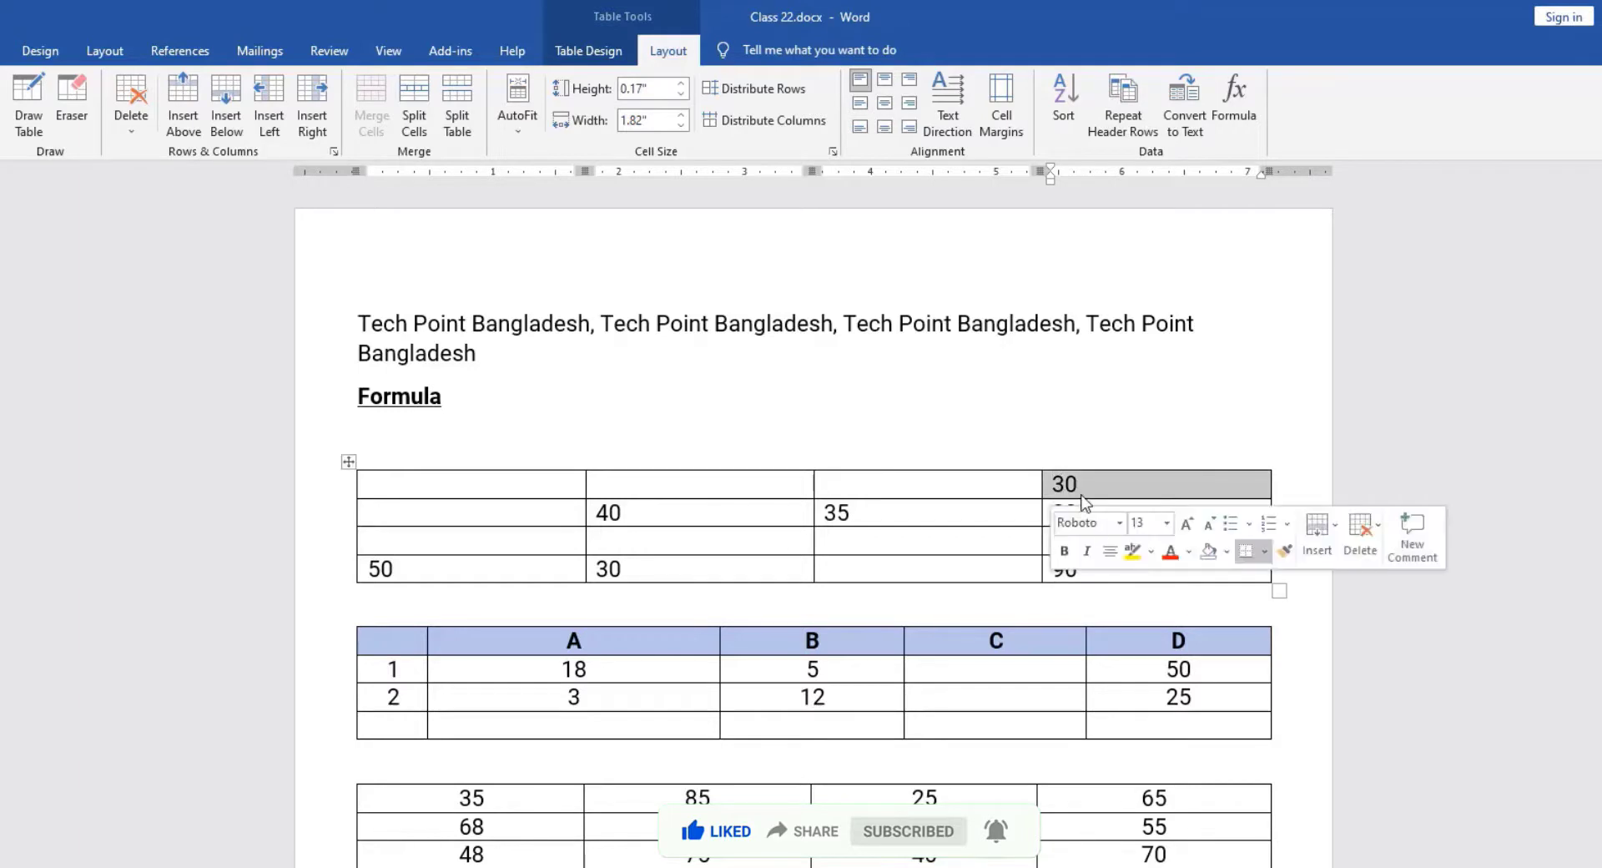
pyautogui.click(1044, 539)
pyautogui.click(1004, 541)
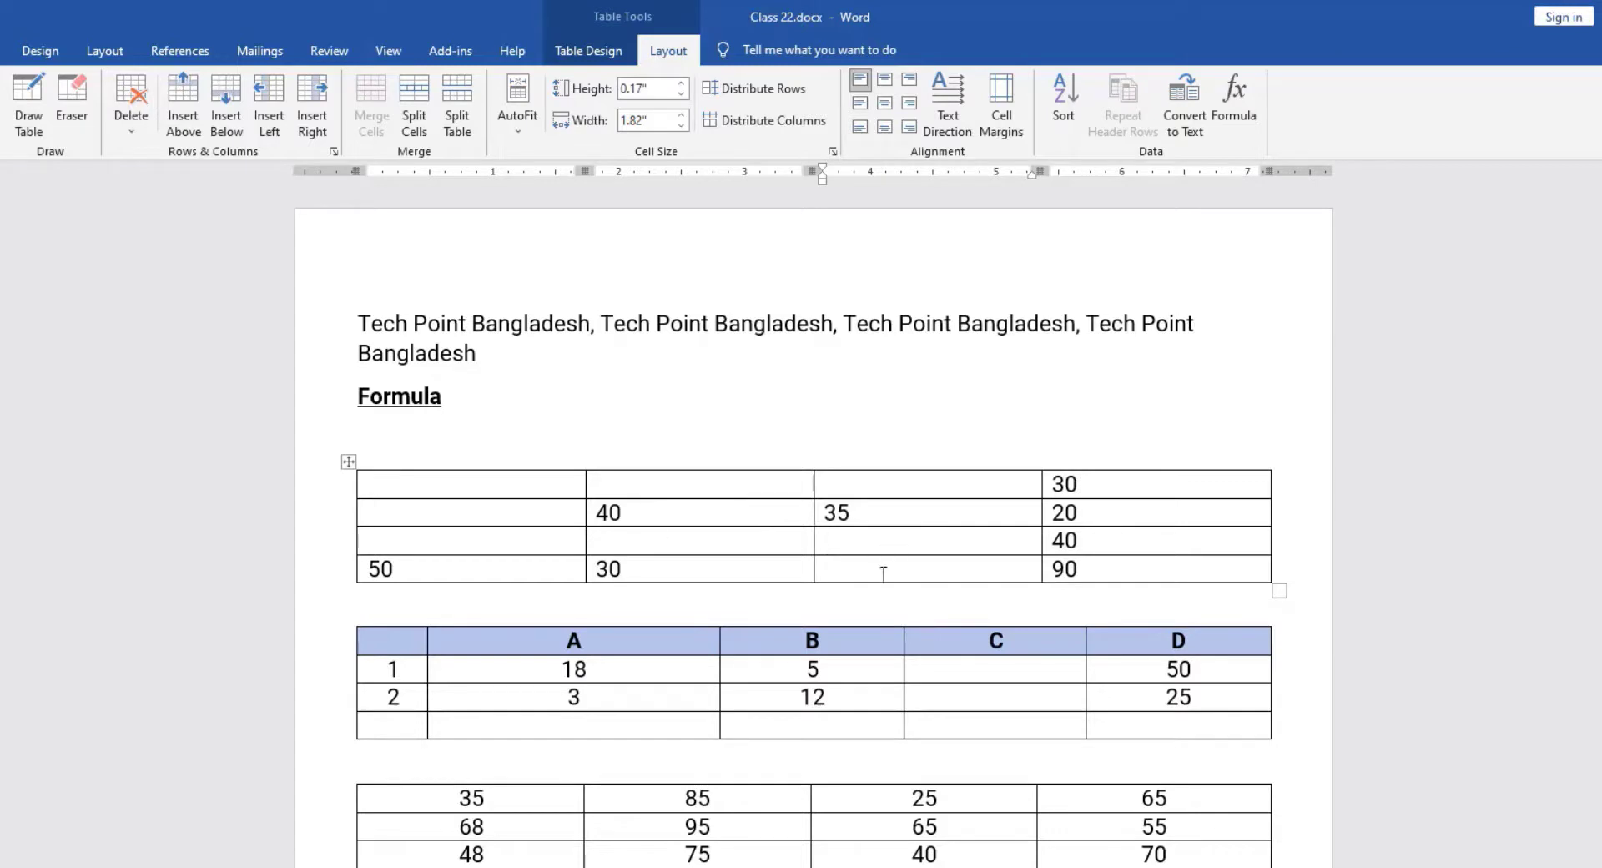
# Insert the formula =SUM(LEFT) in the third cell of the first table's bottom row
pyautogui.click(696, 576)
pyautogui.click(421, 573)
pyautogui.click(876, 573)
pyautogui.click(1236, 109)
pyautogui.moveTo(712, 439); pyautogui.dragTo(1038, 443)
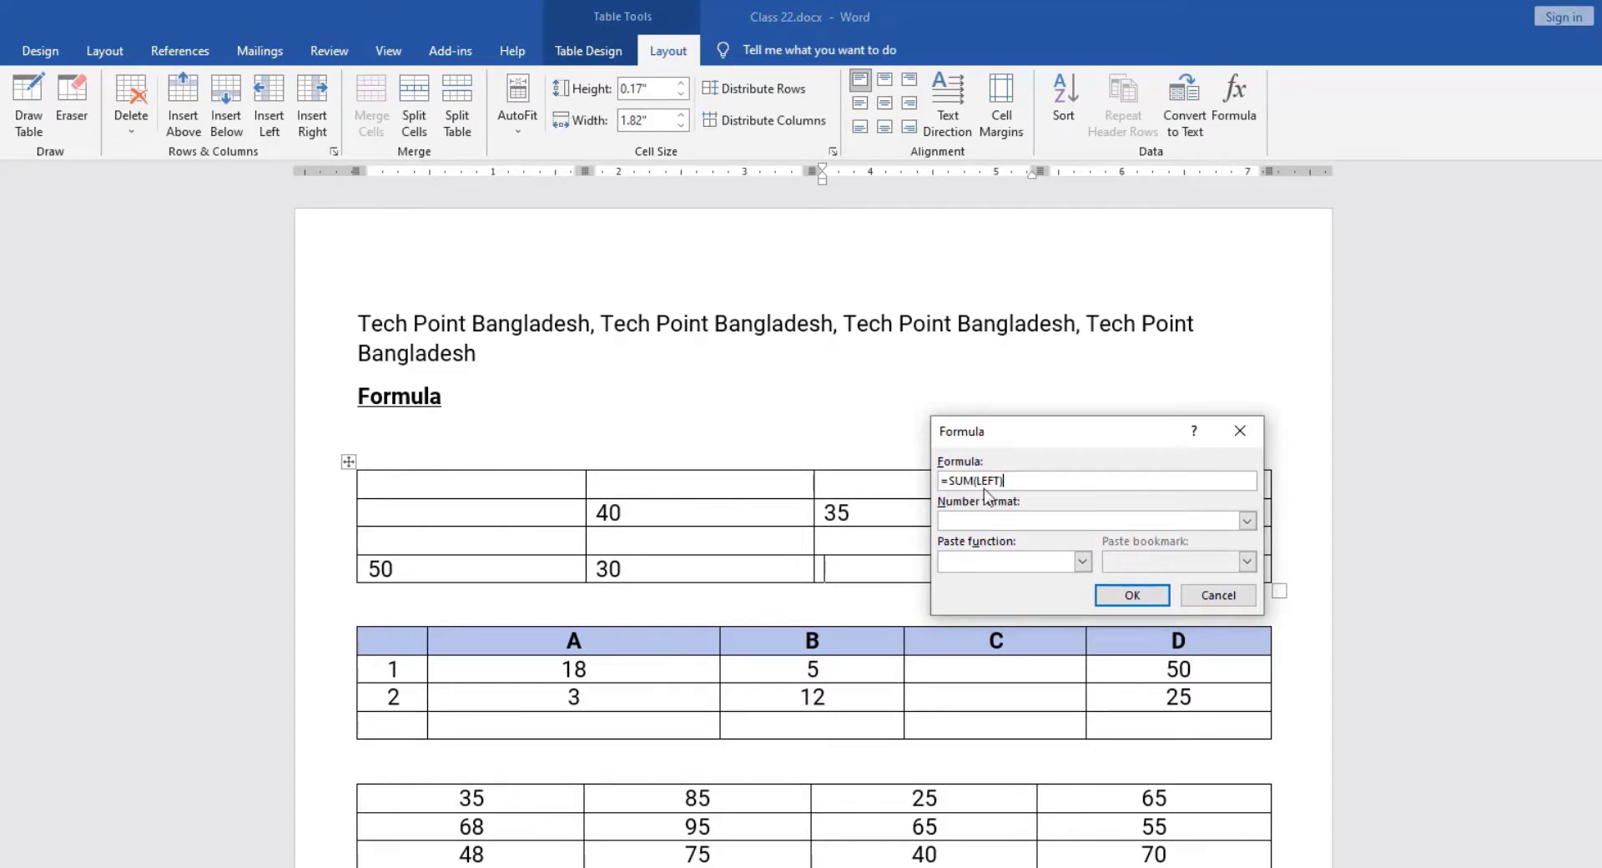
pyautogui.click(1135, 596)
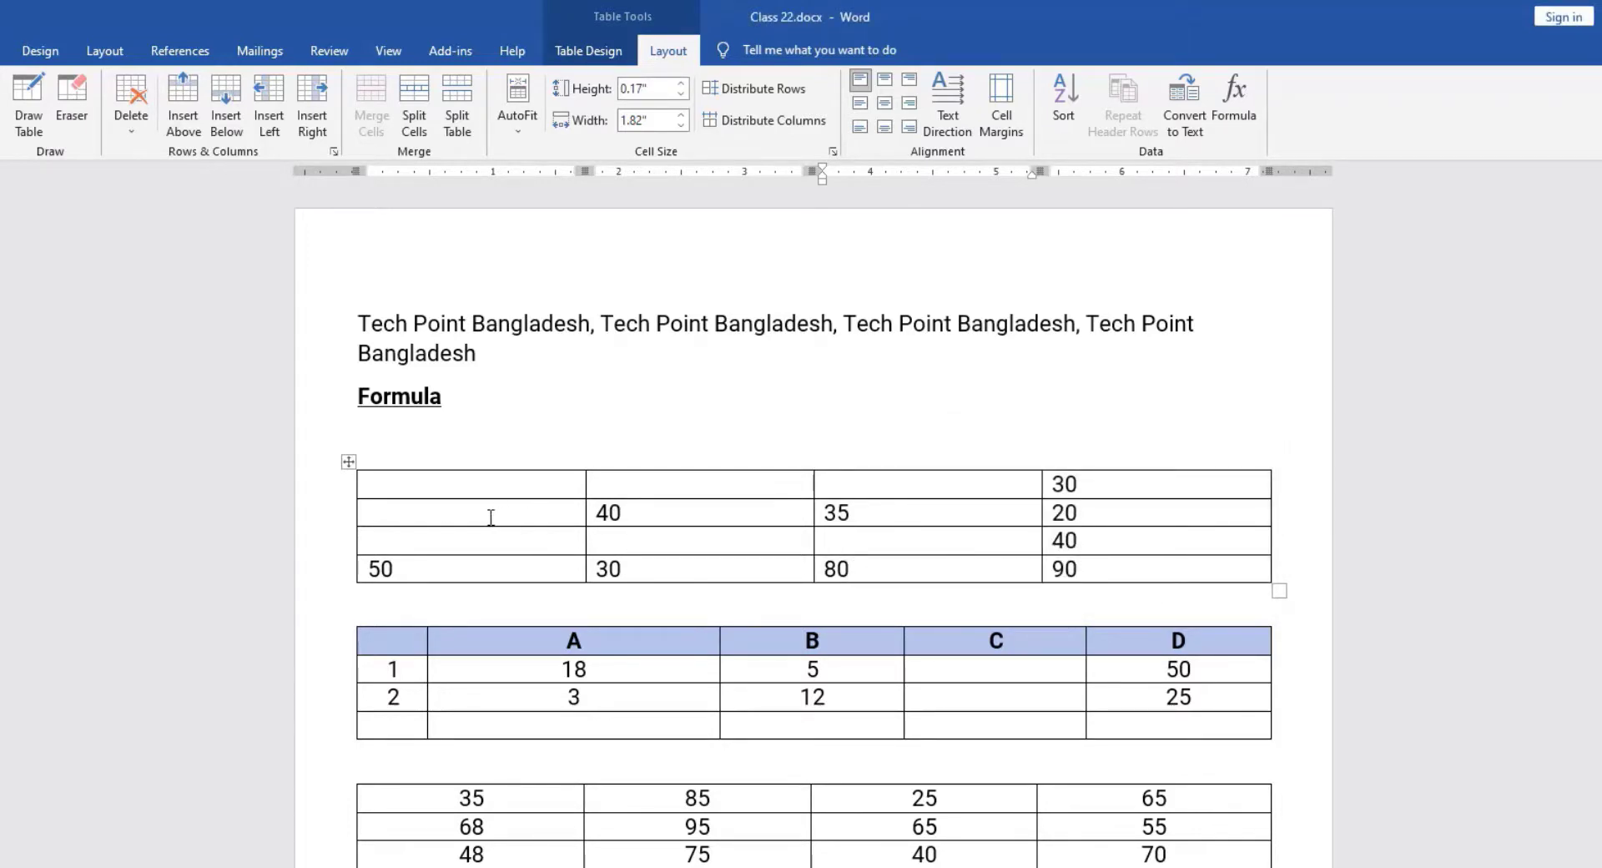
# Insert a formula with the SUM function and the argument RIGHT in the first cell of the first table's second row
pyautogui.click(426, 514)
pyautogui.doubleClick(1068, 513)
pyautogui.moveTo(872, 512); pyautogui.dragTo(758, 525)
pyautogui.click(473, 512)
pyautogui.click(1233, 101)
pyautogui.write('sum')
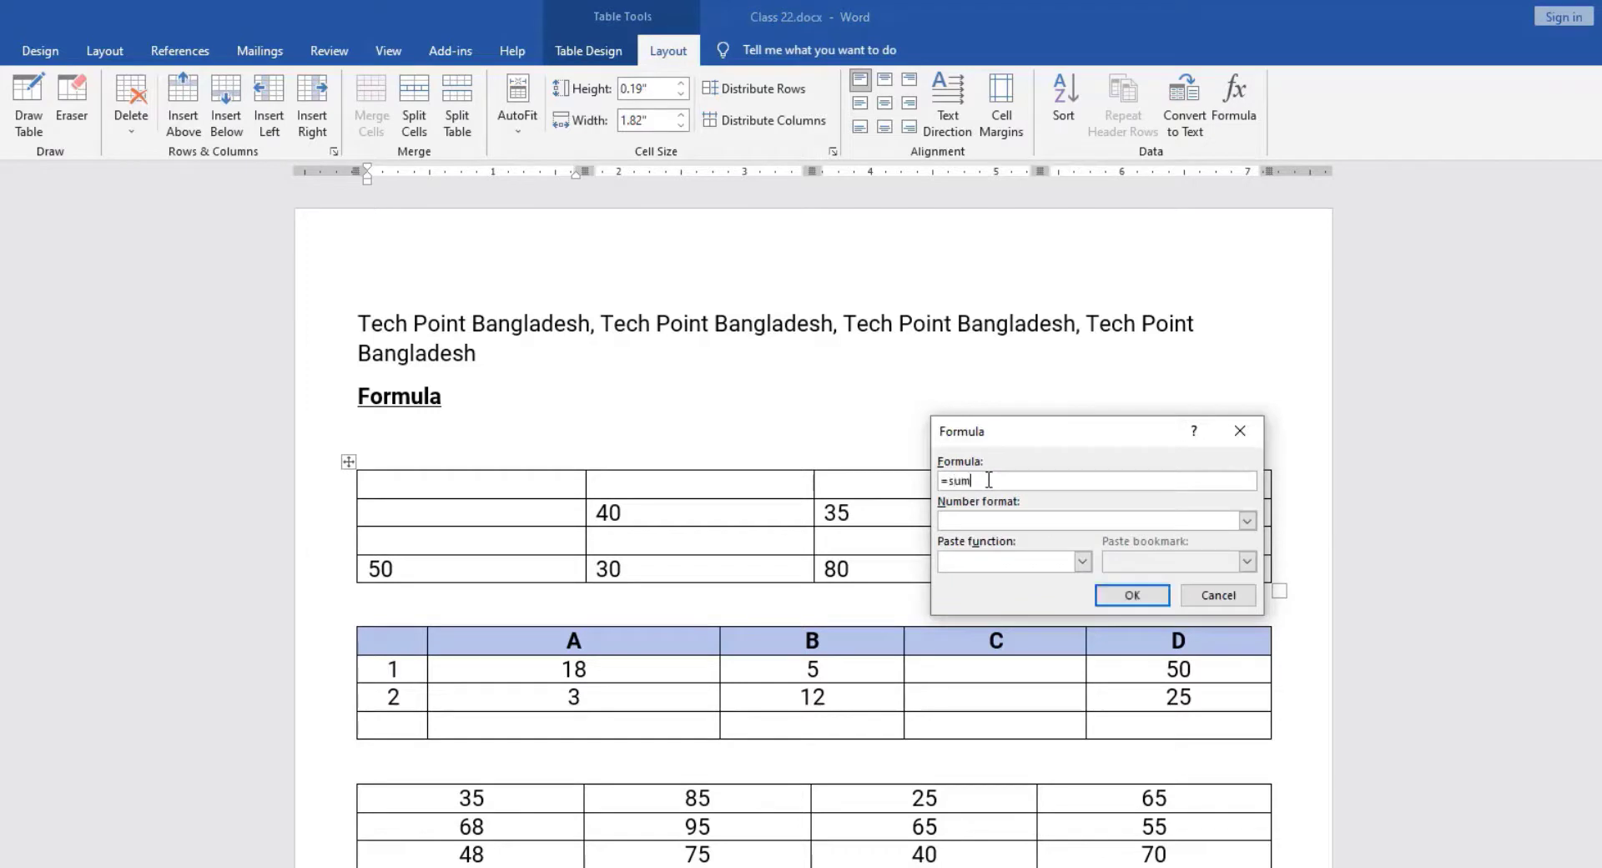
pyautogui.press('BackSpace')
pyautogui.press('BackSpace')
pyautogui.click(1083, 562)
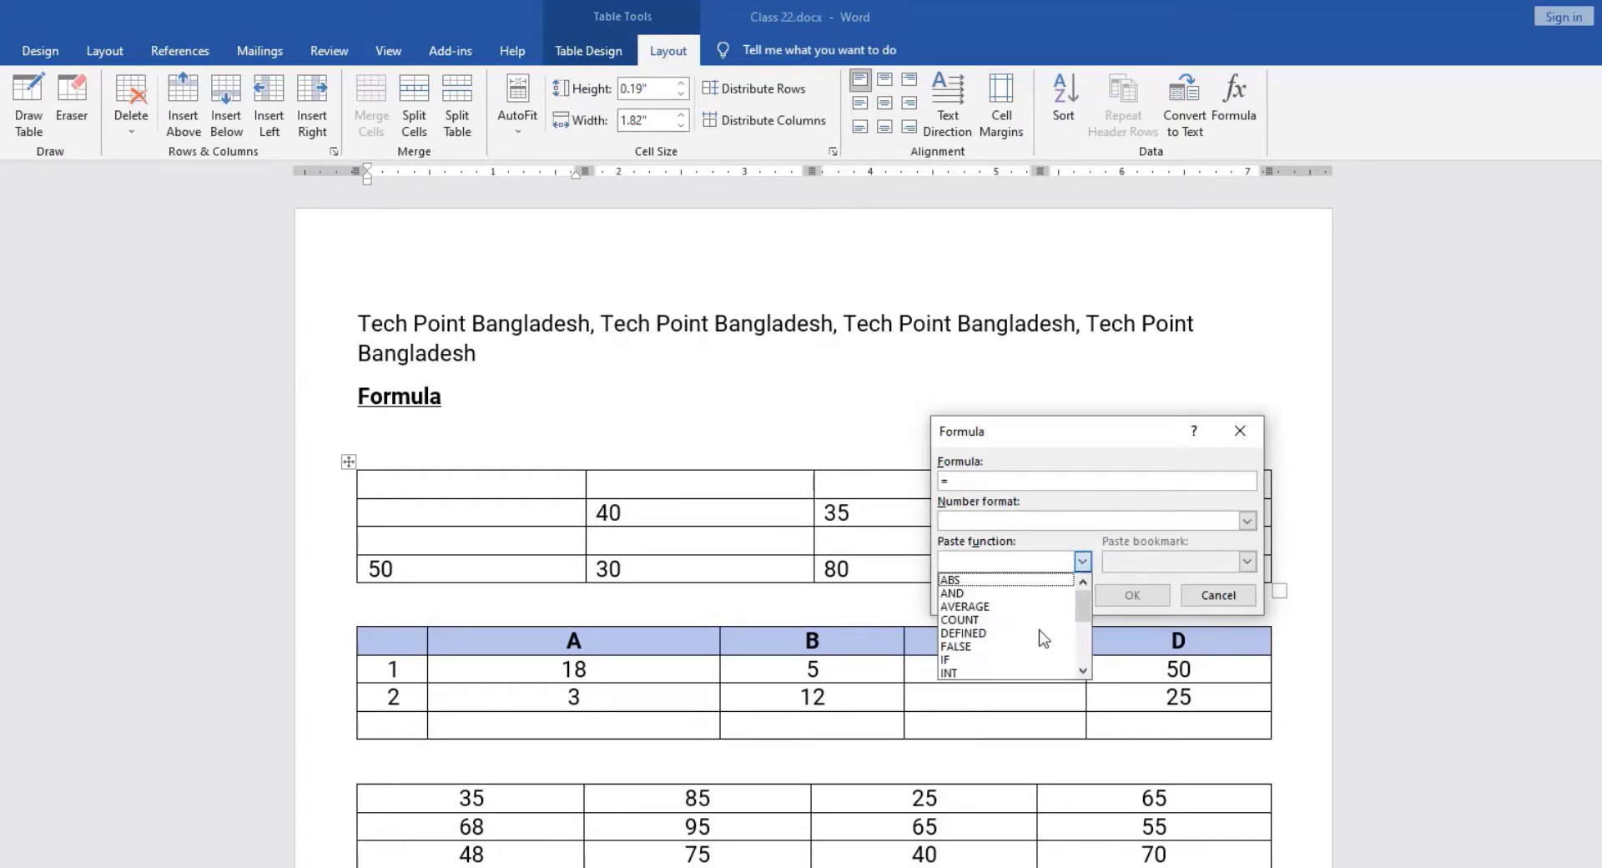
pyautogui.scroll(-1, 1010, 655)
pyautogui.scroll(-3, 1009, 655)
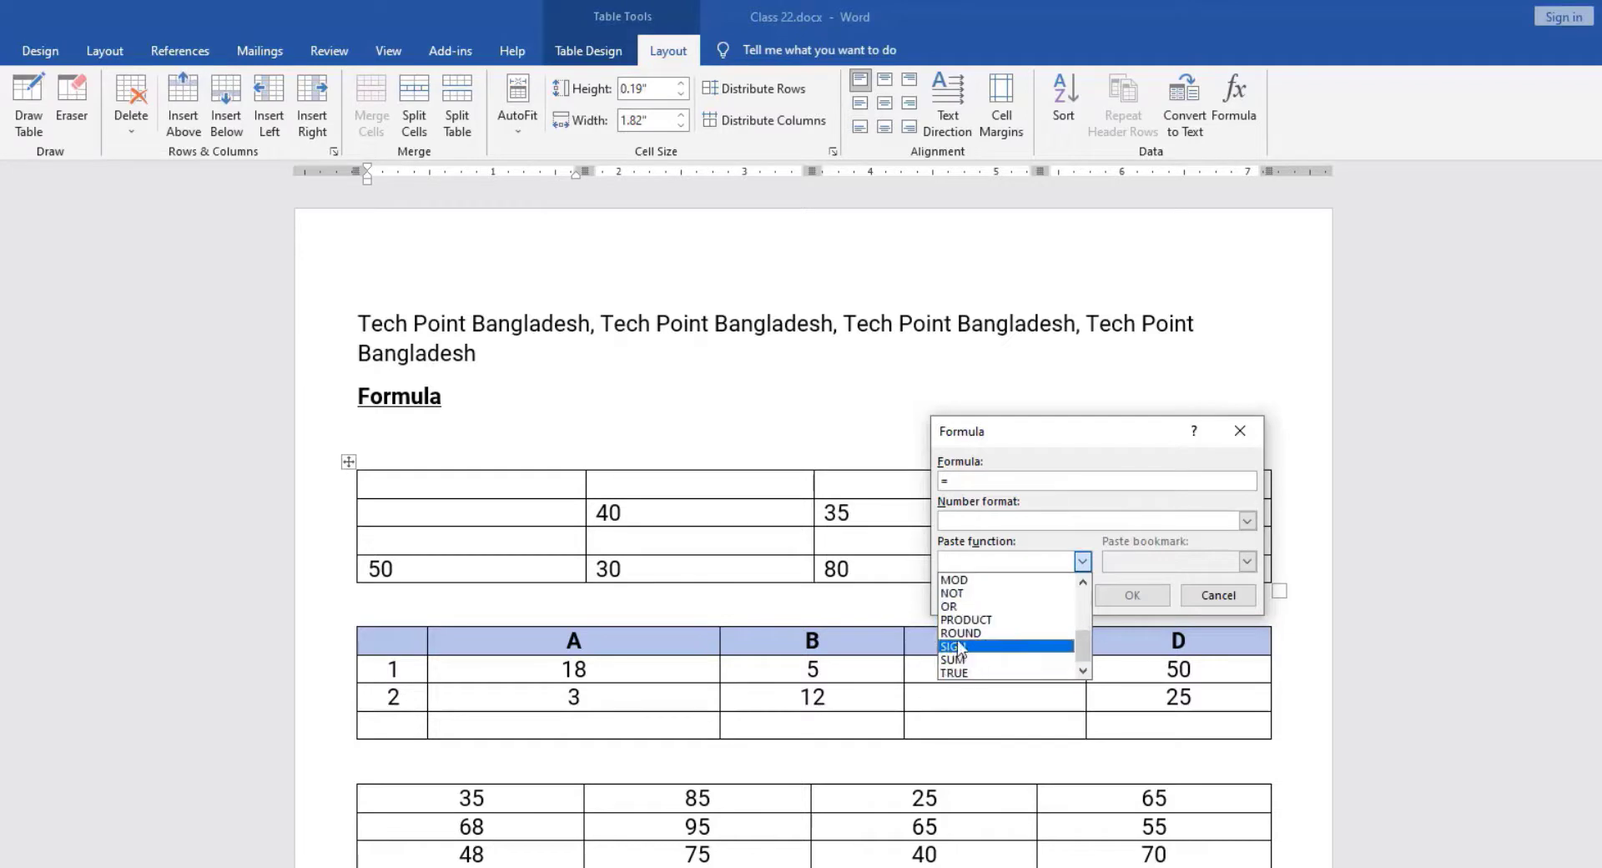
pyautogui.click(968, 660)
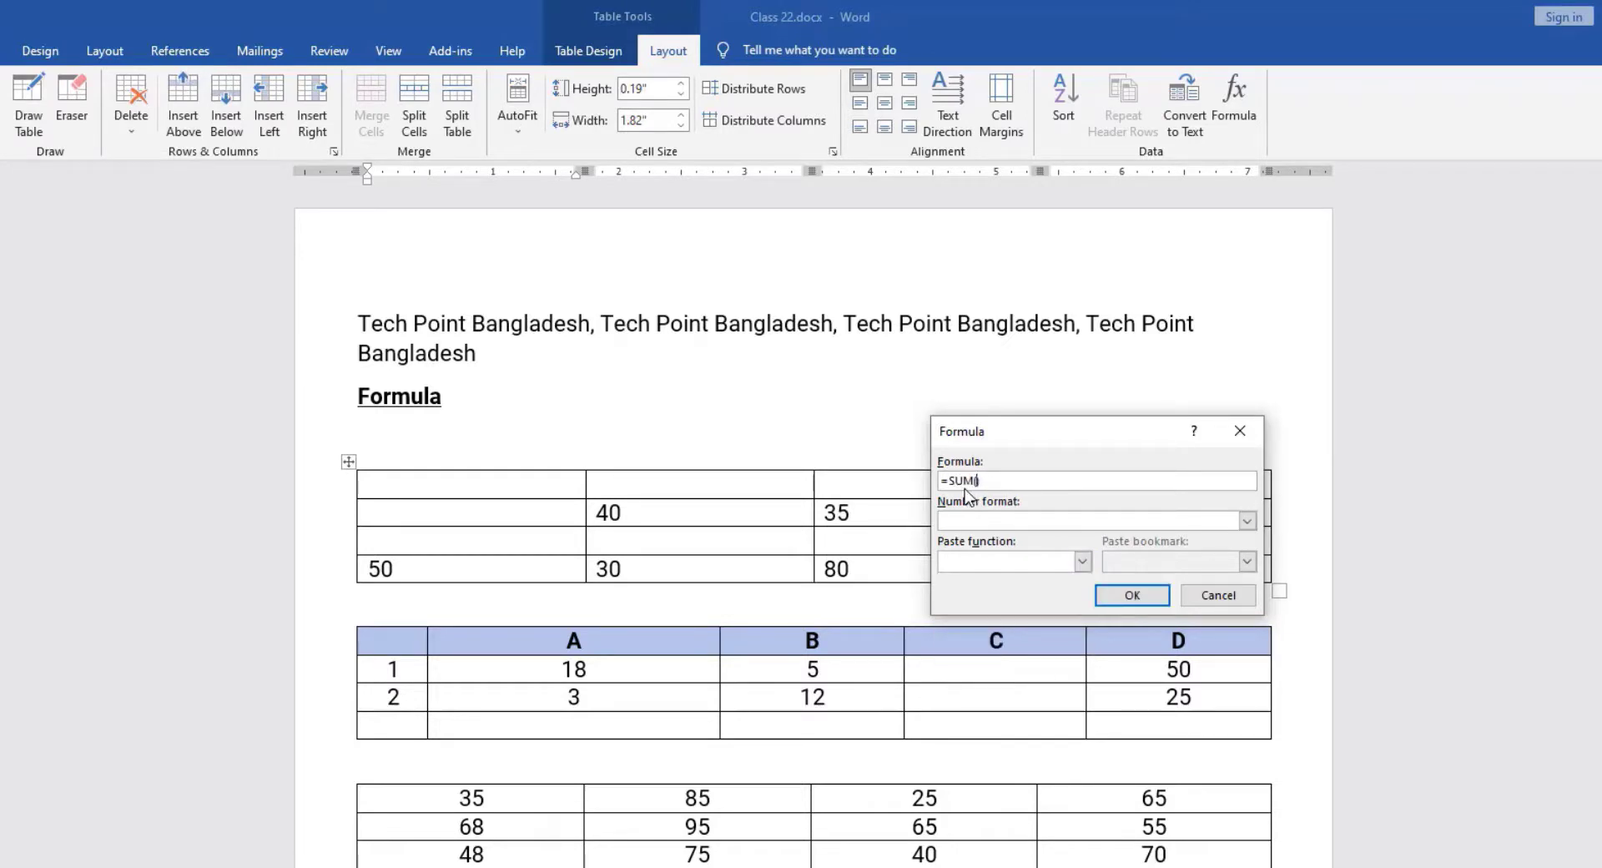
pyautogui.write('RIGHT')
pyautogui.click(1133, 596)
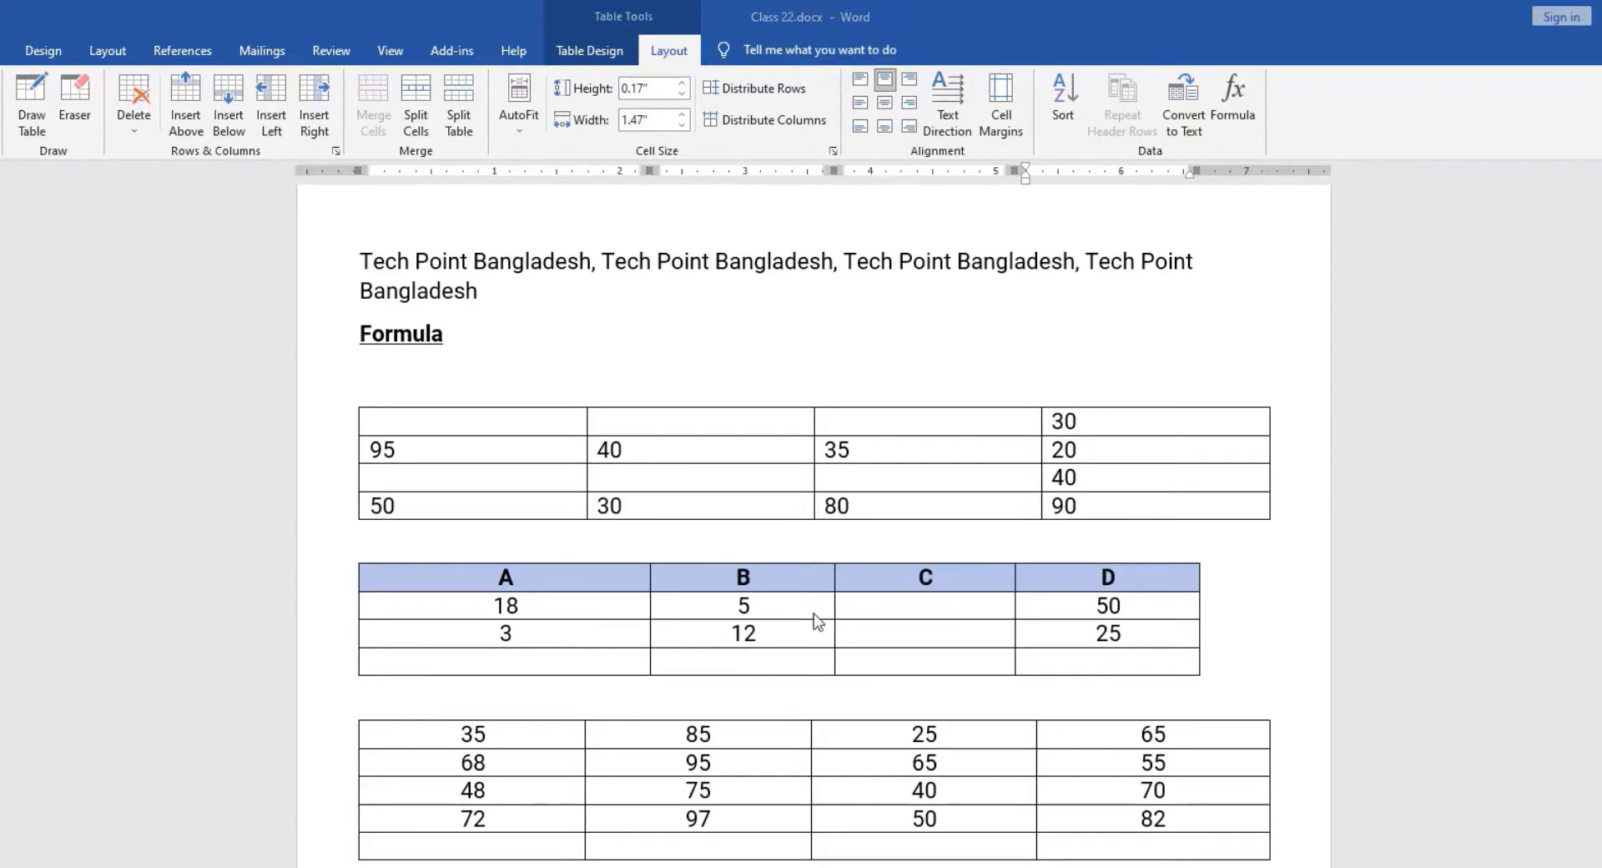
# Examine the column letters and row positions in the second table to work out its cell references
pyautogui.click(1110, 660)
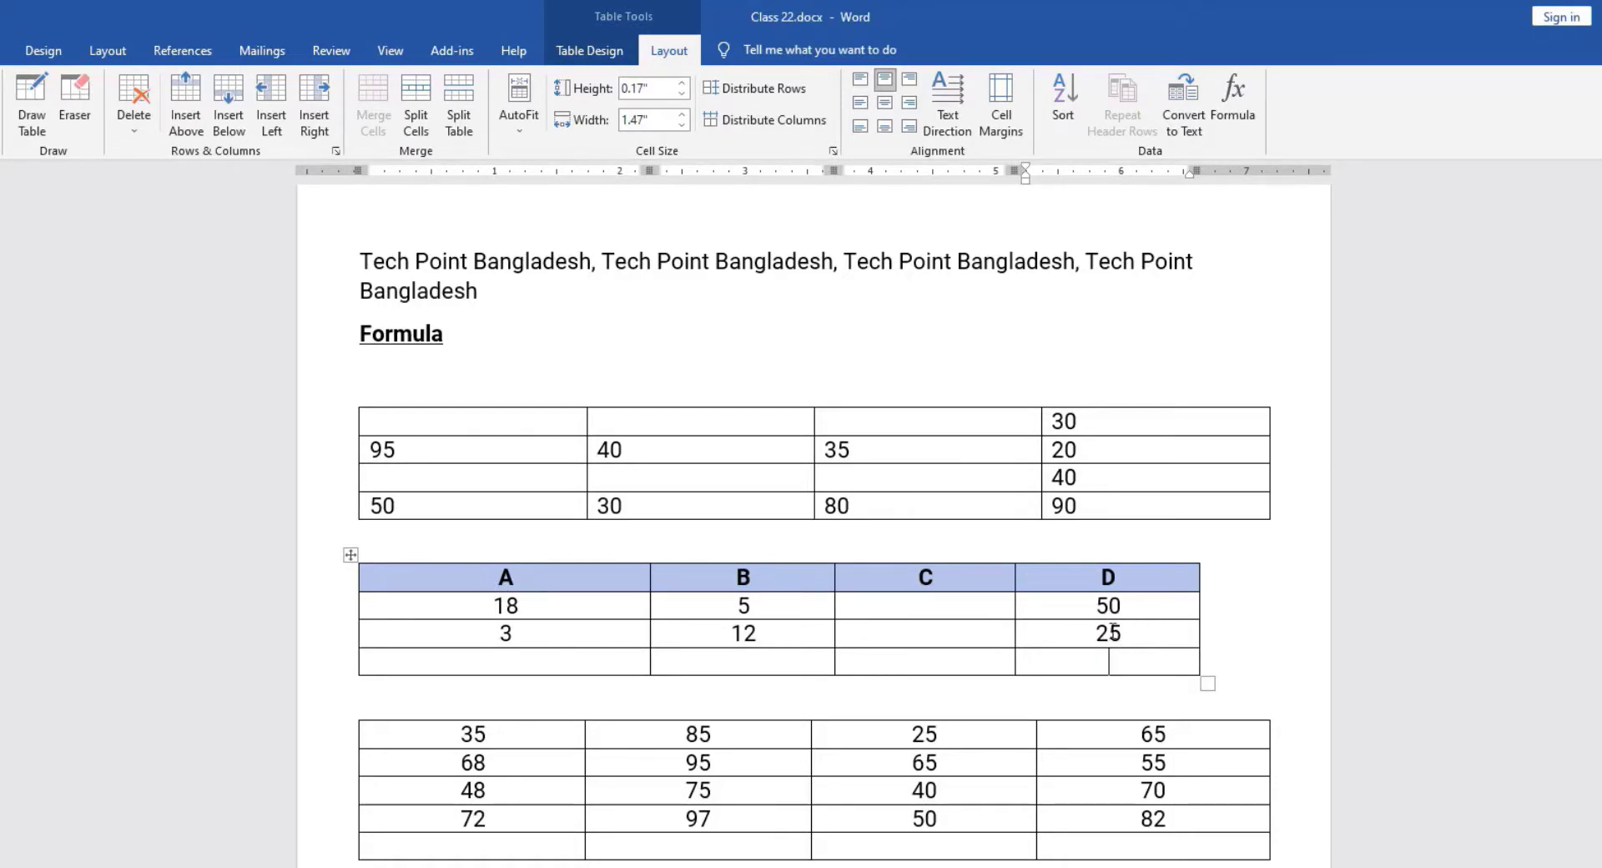
pyautogui.click(1114, 576)
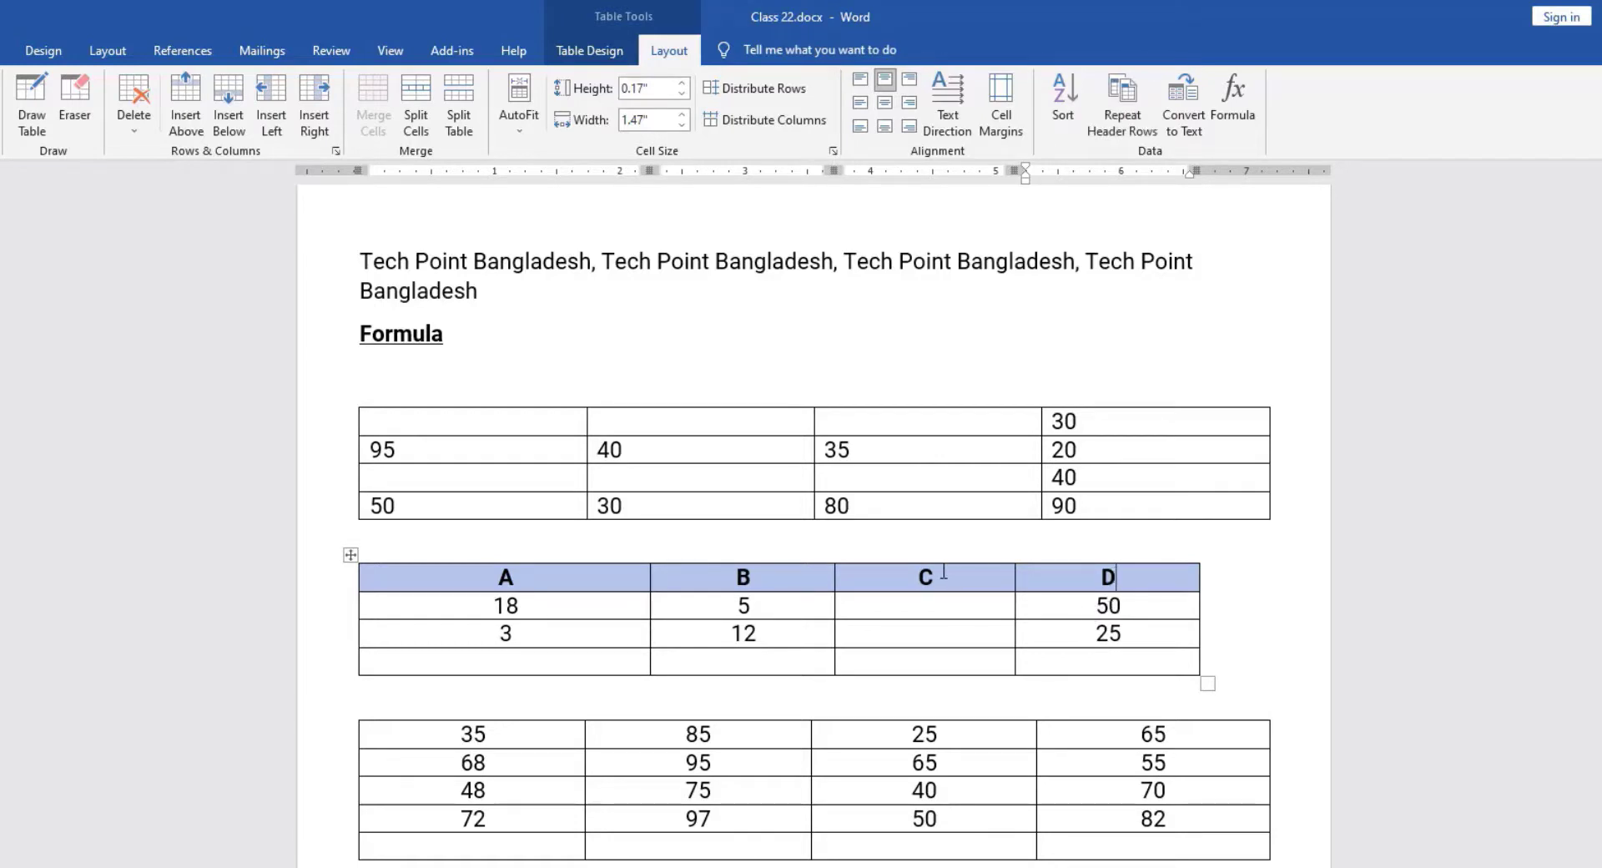
pyautogui.click(761, 576)
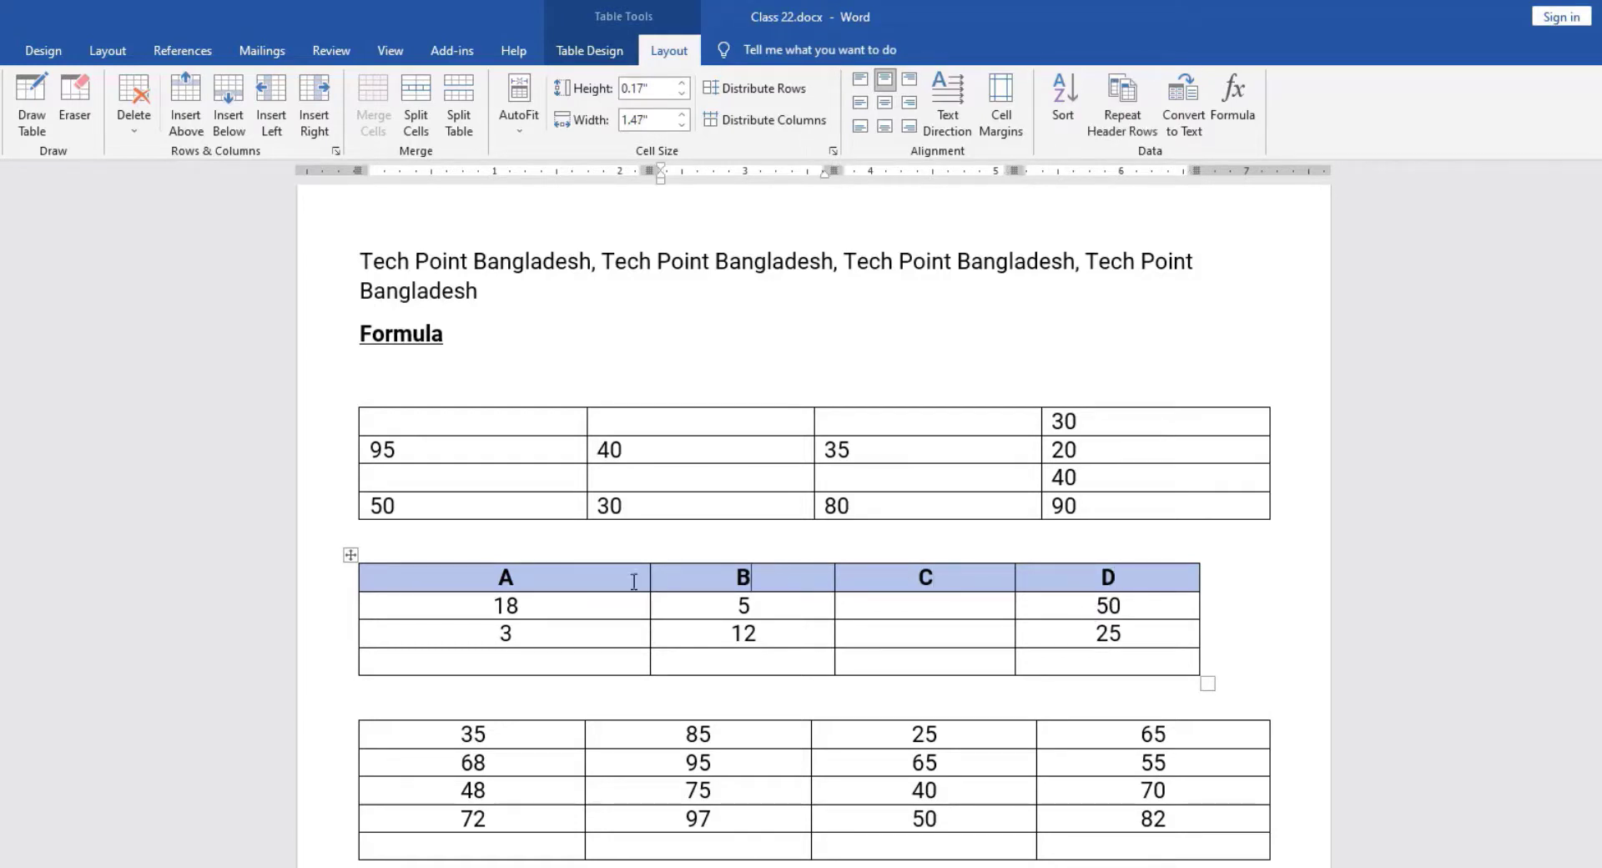
pyautogui.click(559, 582)
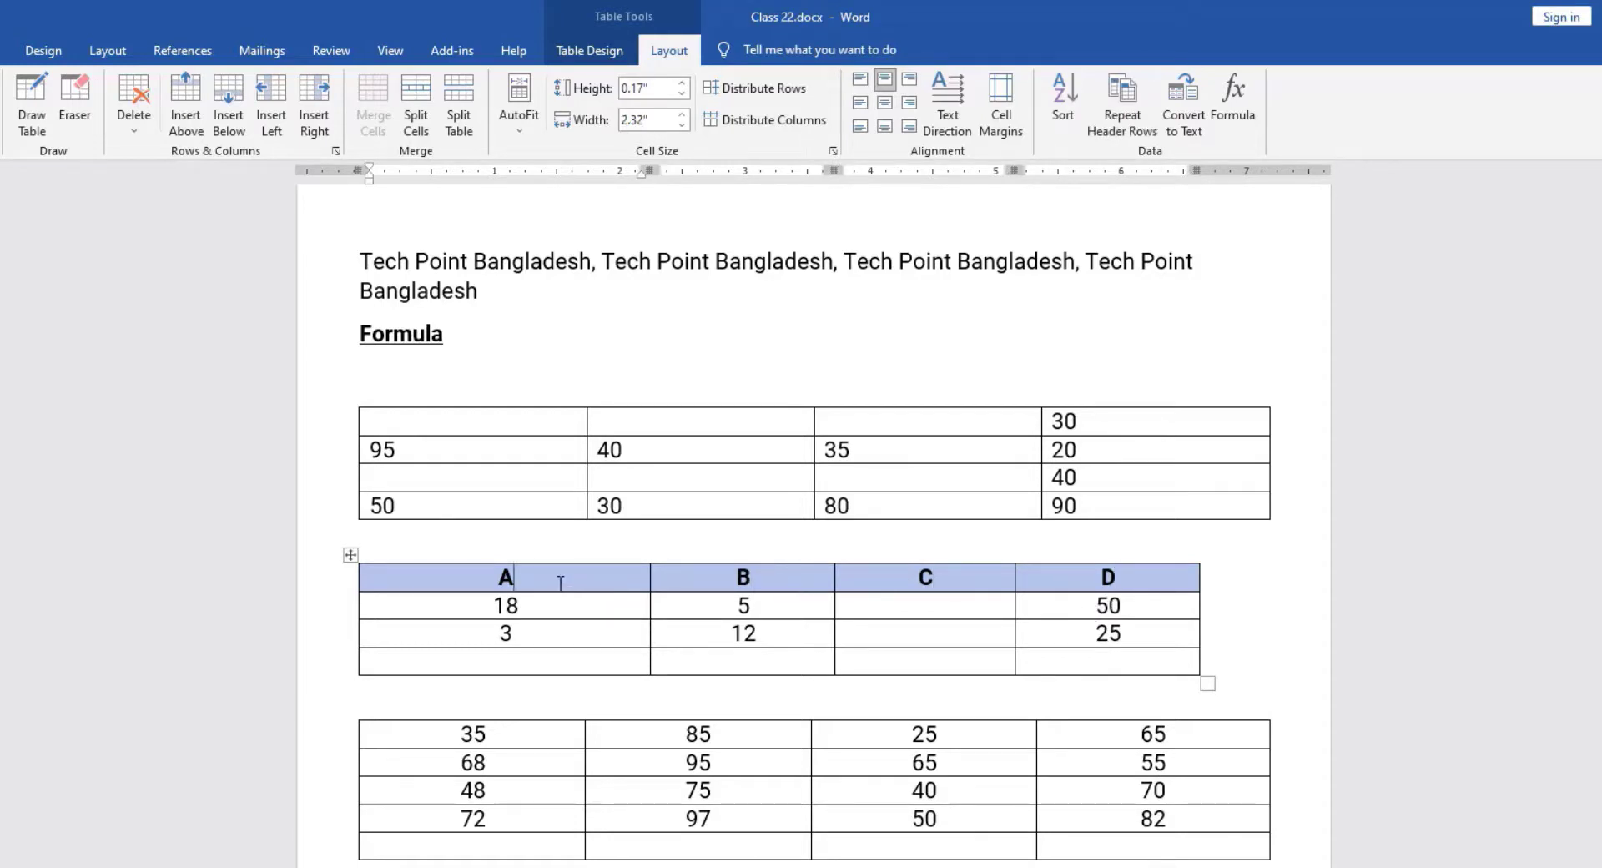
pyautogui.click(432, 580)
pyautogui.click(443, 605)
pyautogui.click(451, 636)
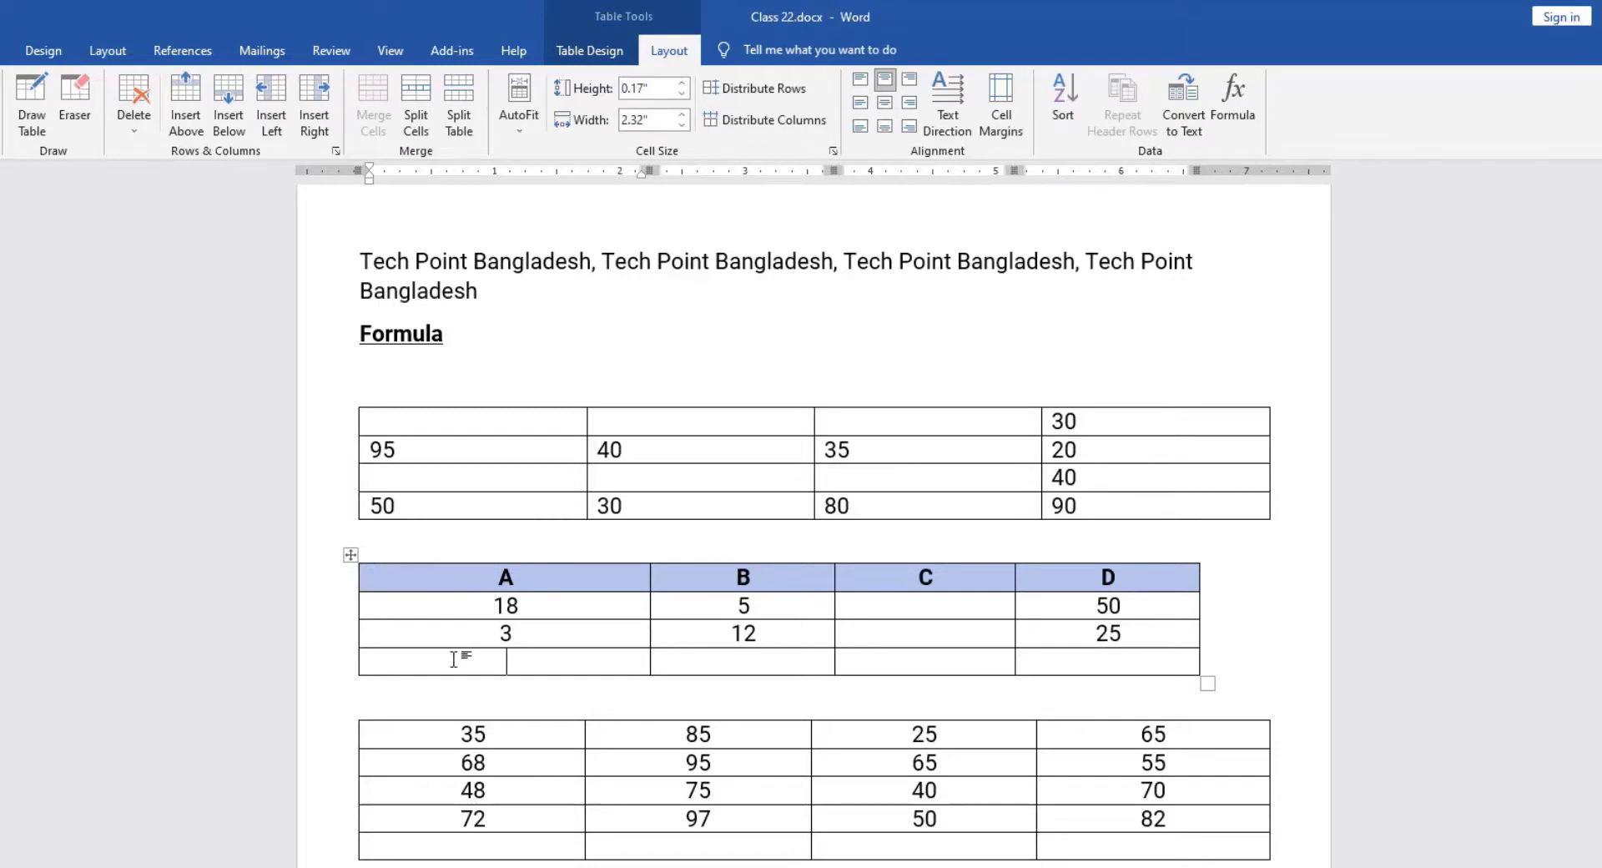
pyautogui.click(1145, 579)
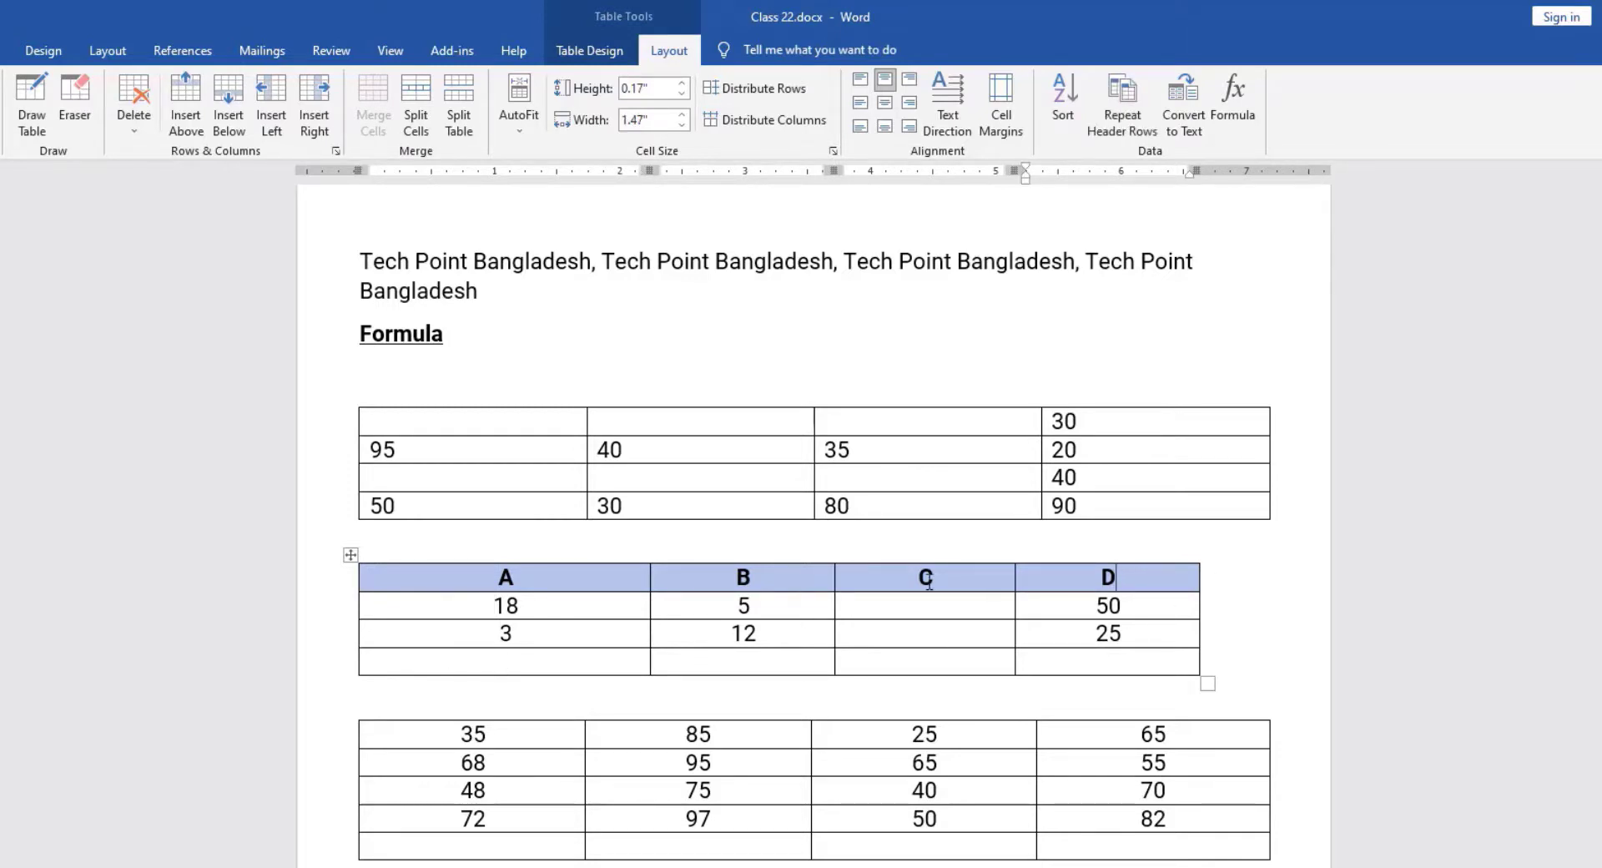
pyautogui.click(1135, 605)
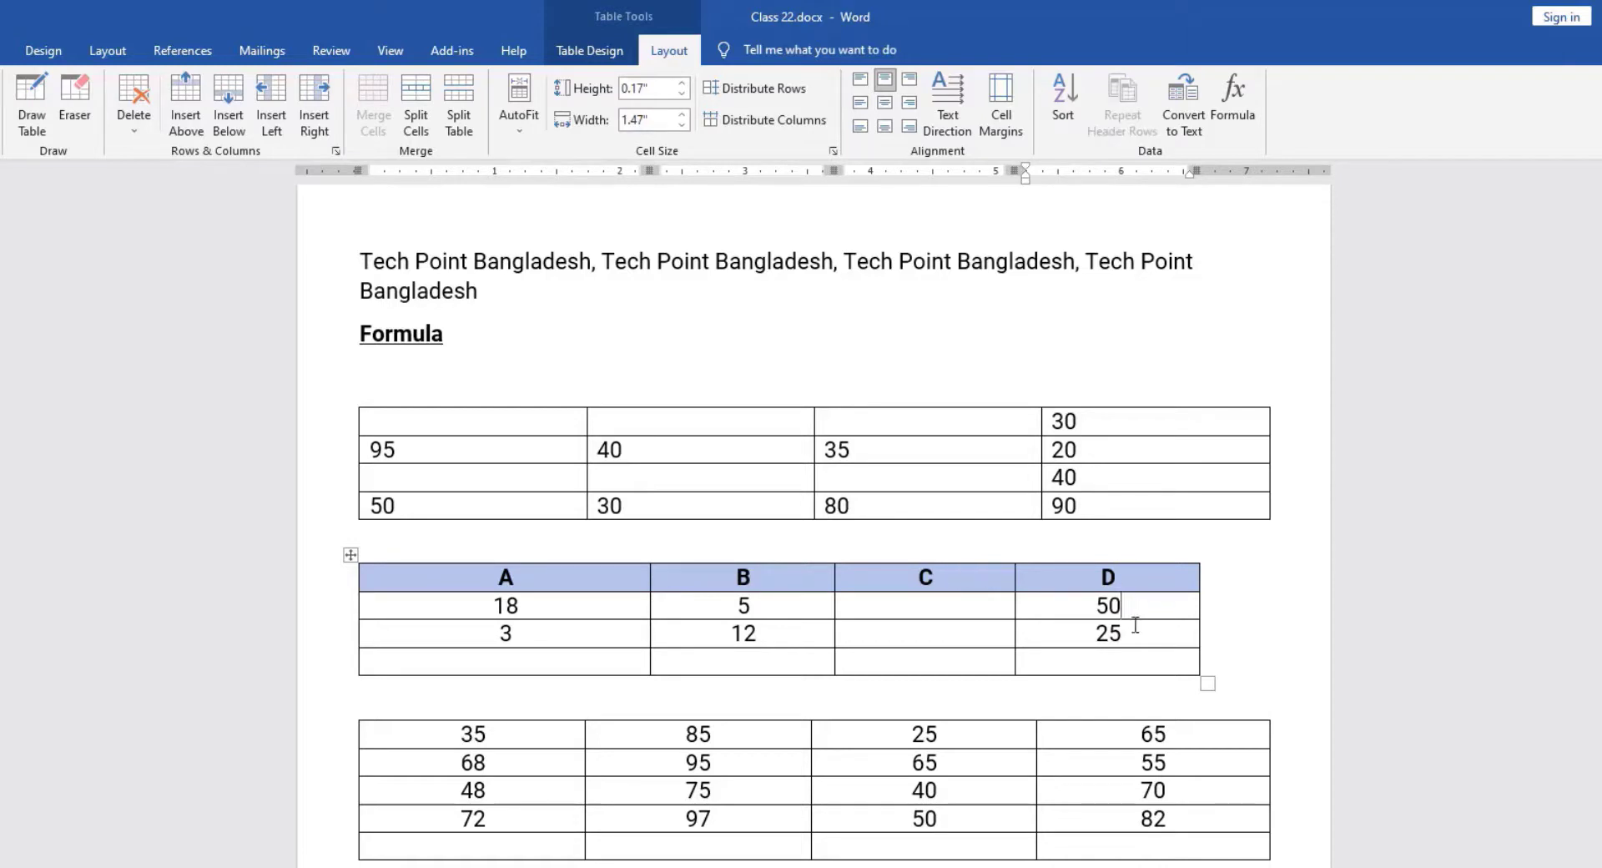
# Insert the subtraction formula =d2-d3 in the empty bottom cell of column D in the second table
pyautogui.click(1122, 576)
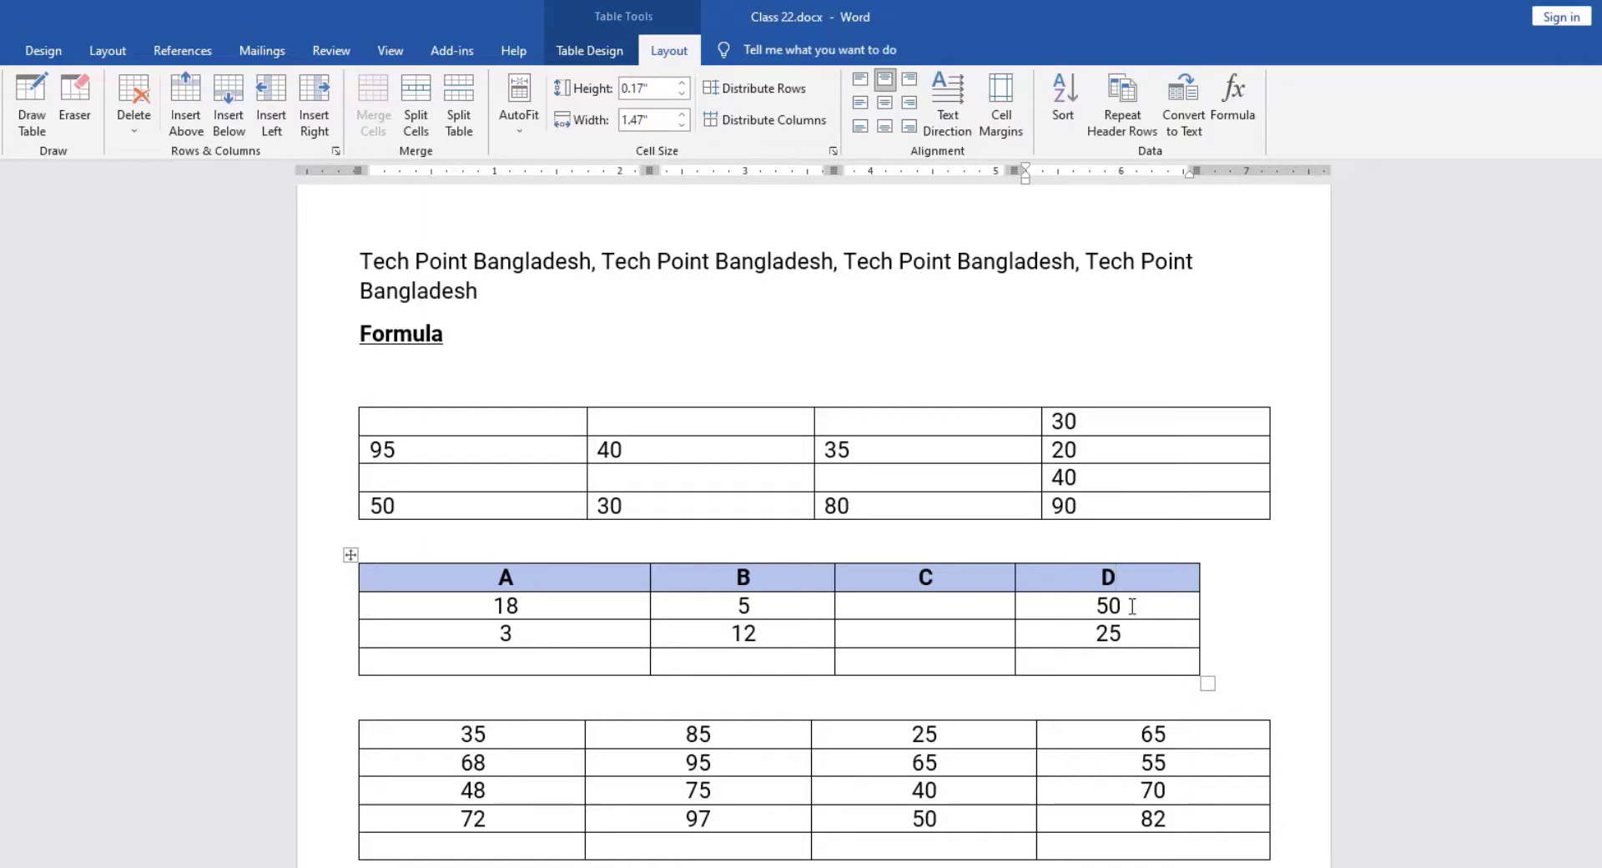
pyautogui.click(1124, 607)
pyautogui.click(1131, 634)
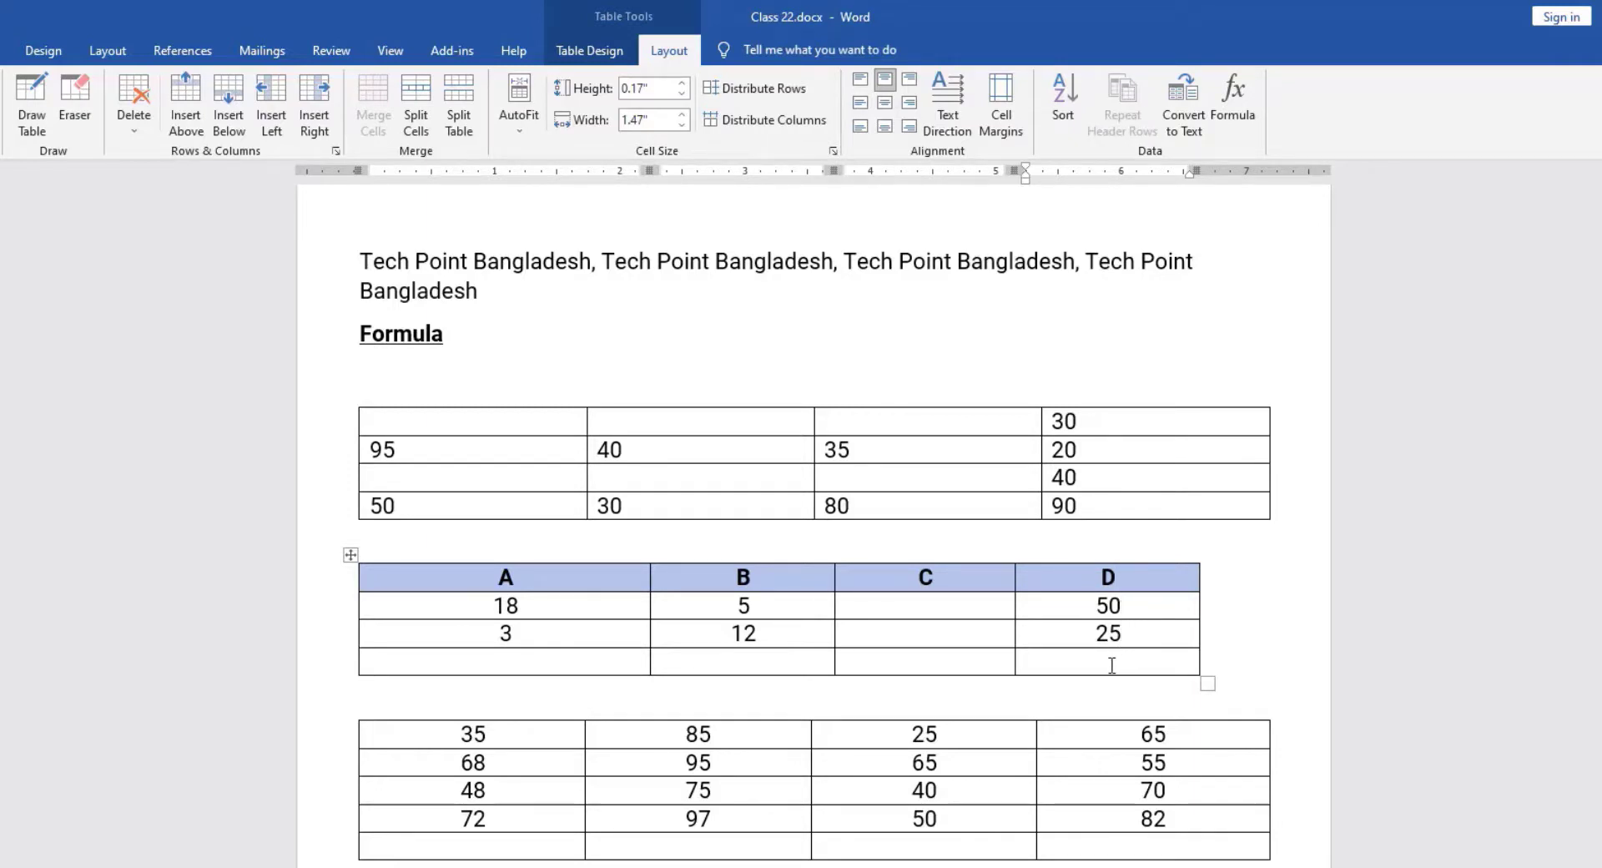
pyautogui.click(1233, 104)
pyautogui.write('=d2-d3')
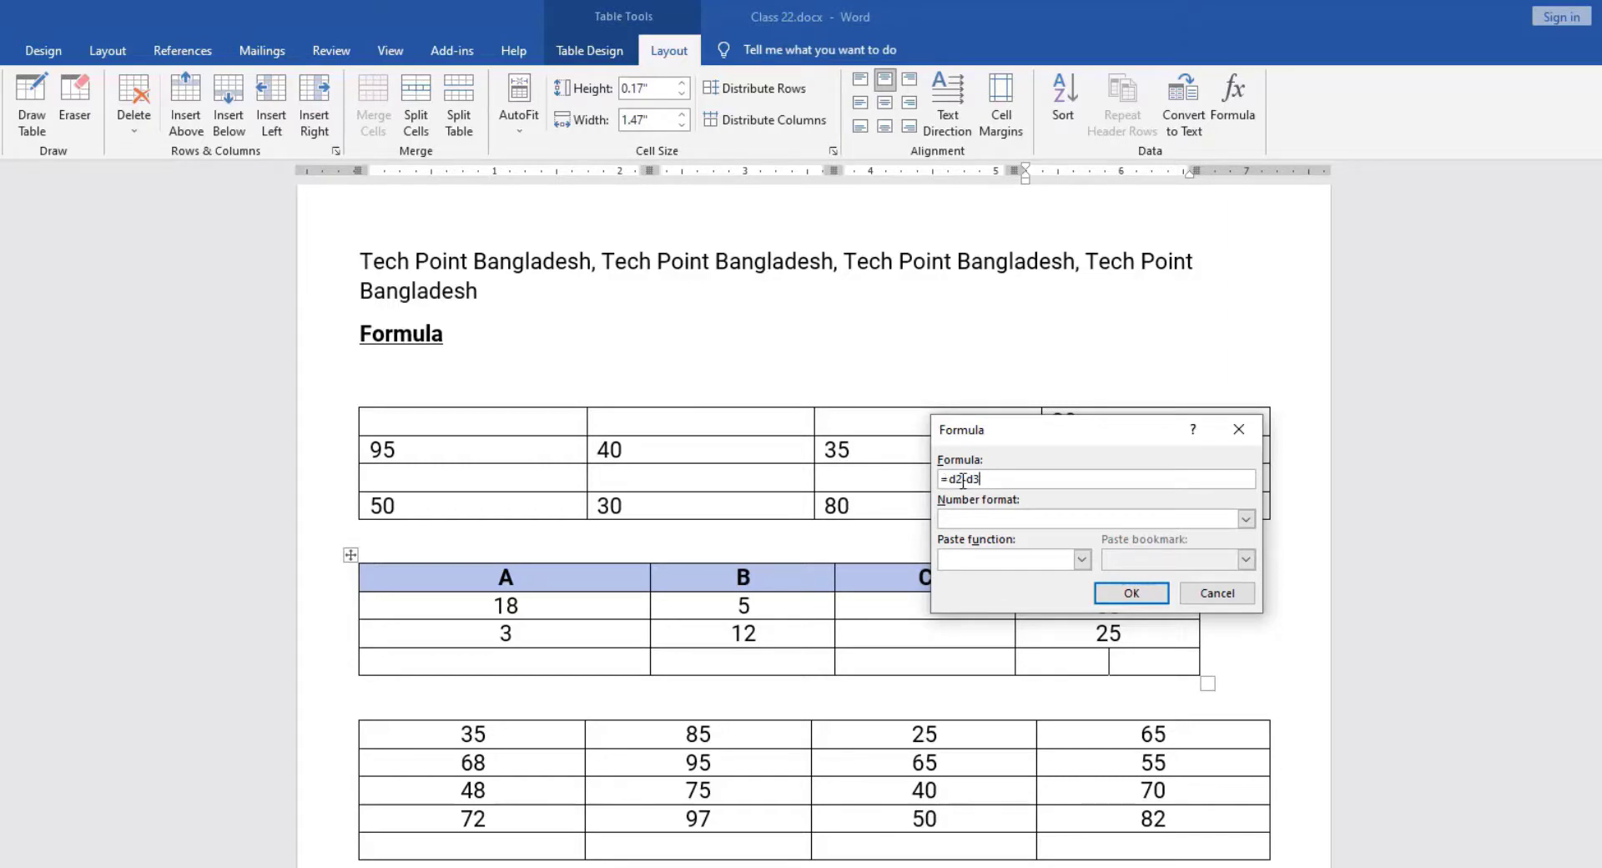
pyautogui.click(1128, 594)
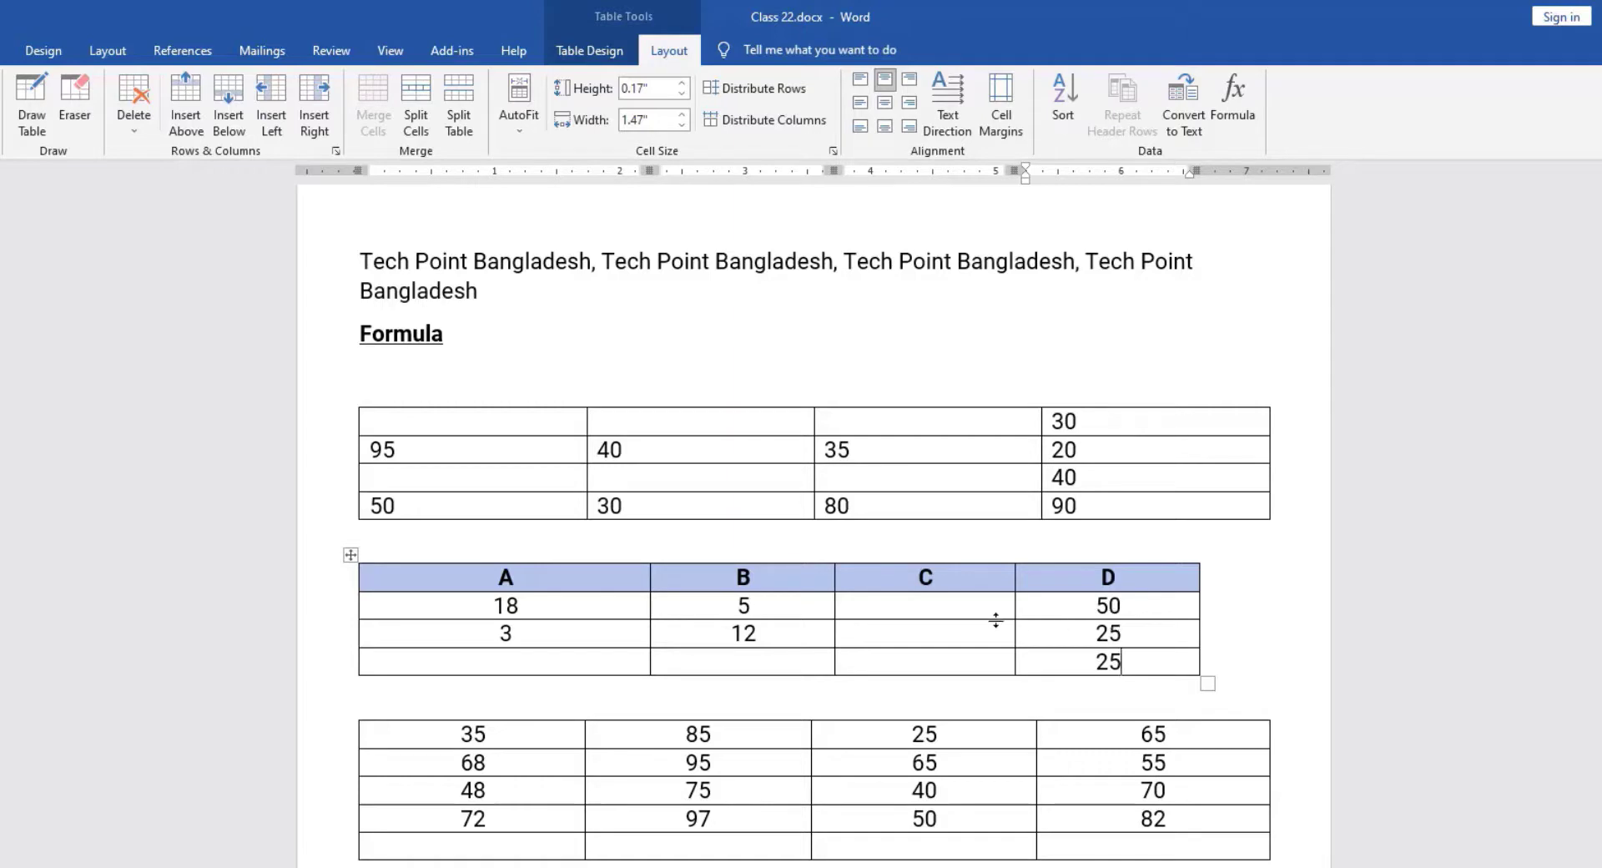
# Insert the multiplication formula =b2*b3 in the empty bottom cell of column B in the second table
pyautogui.click(761, 661)
pyautogui.click(1233, 100)
pyautogui.moveTo(1018, 479); pyautogui.dragTo(948, 482)
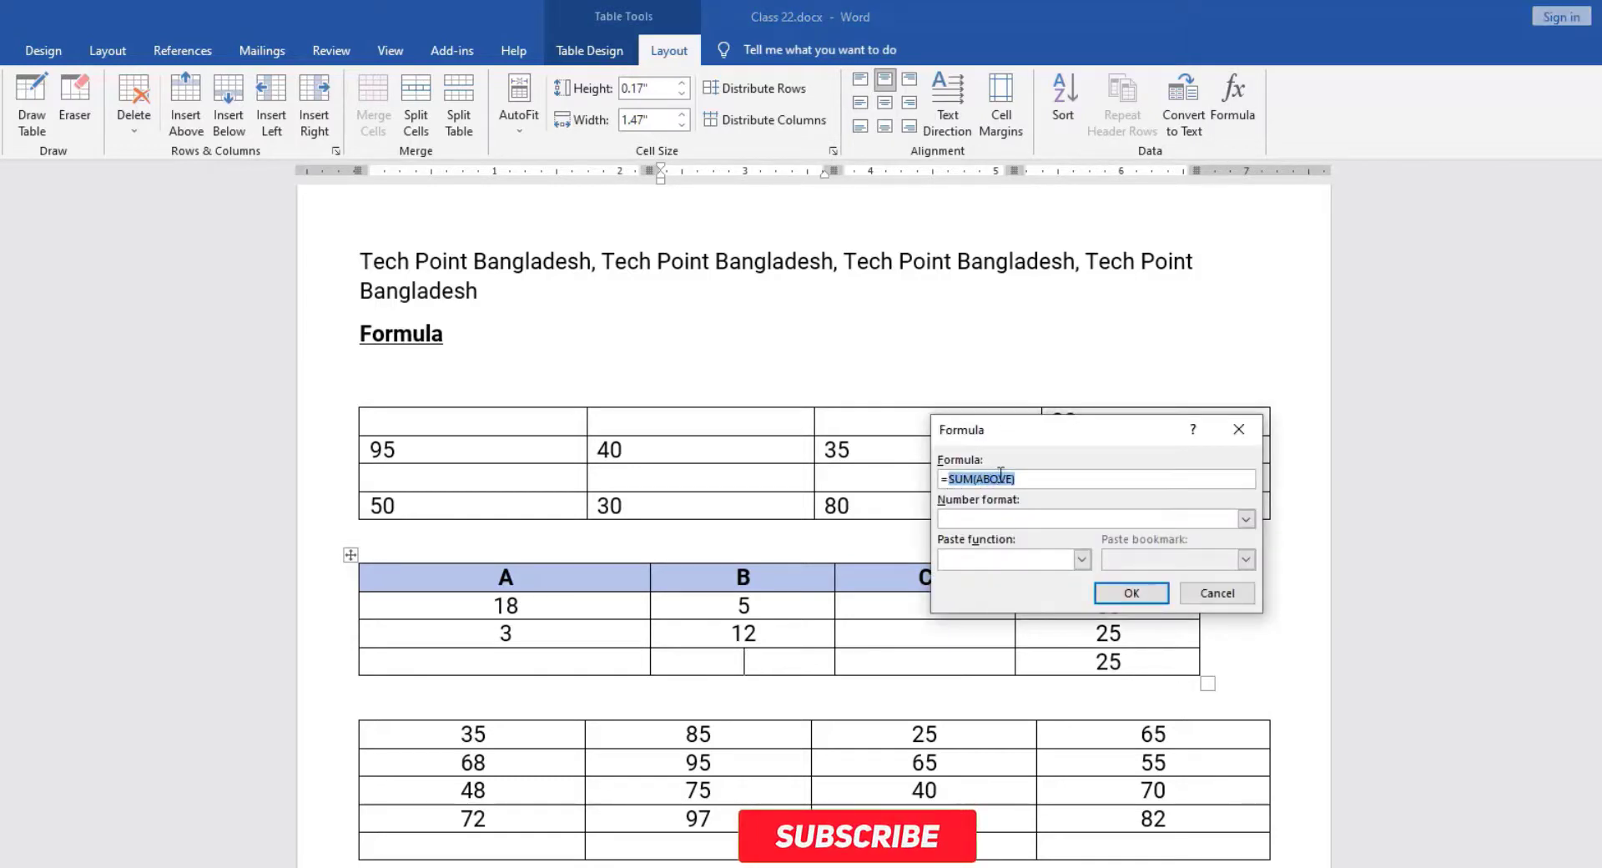
pyautogui.press('BackSpace')
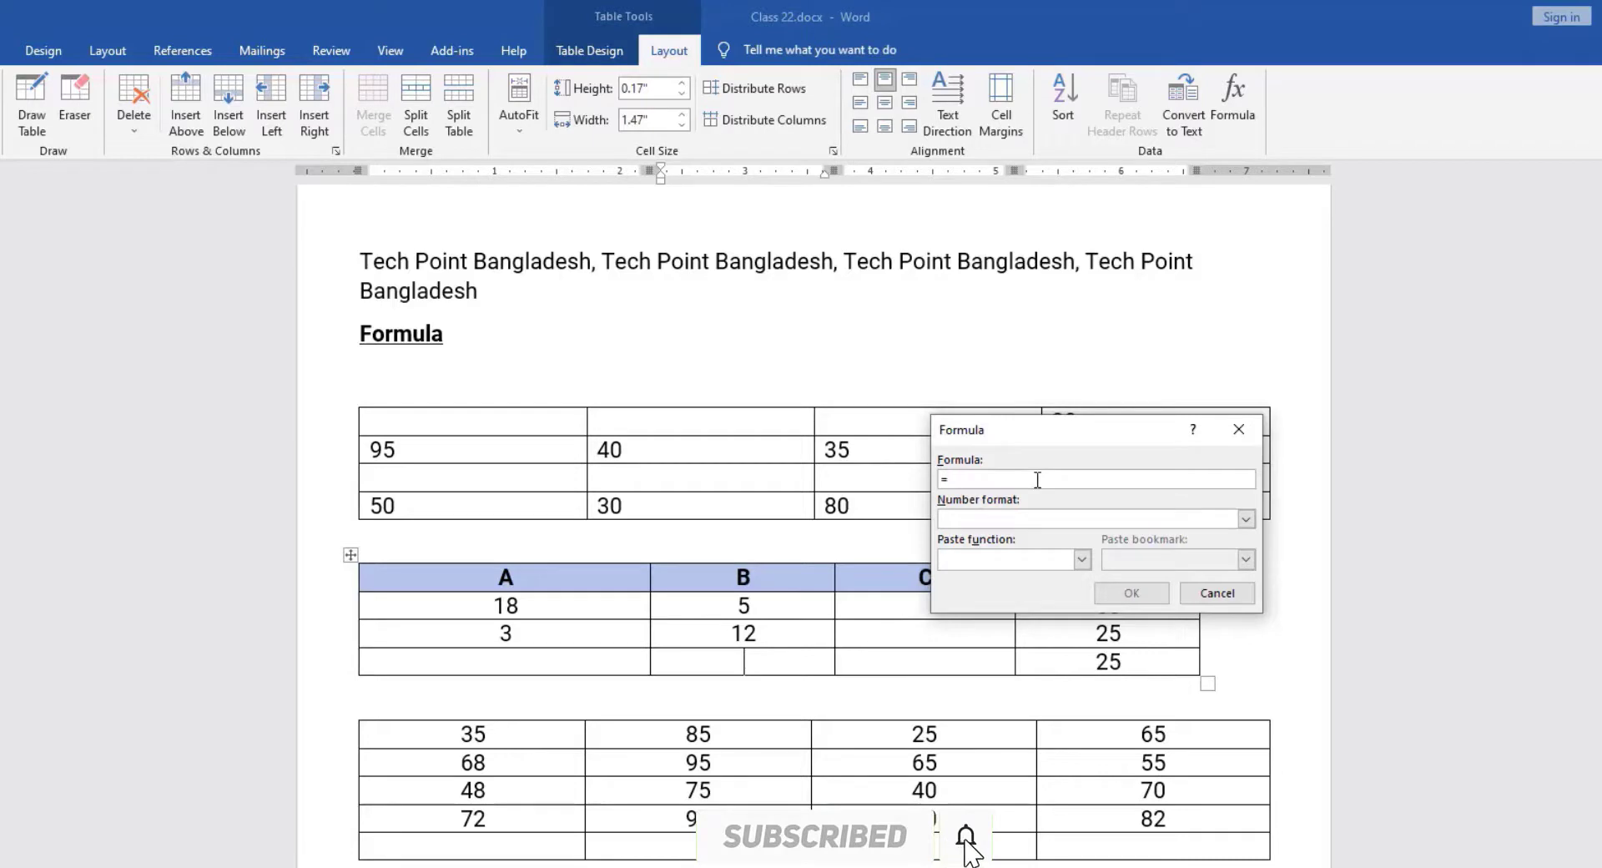
pyautogui.write('b')
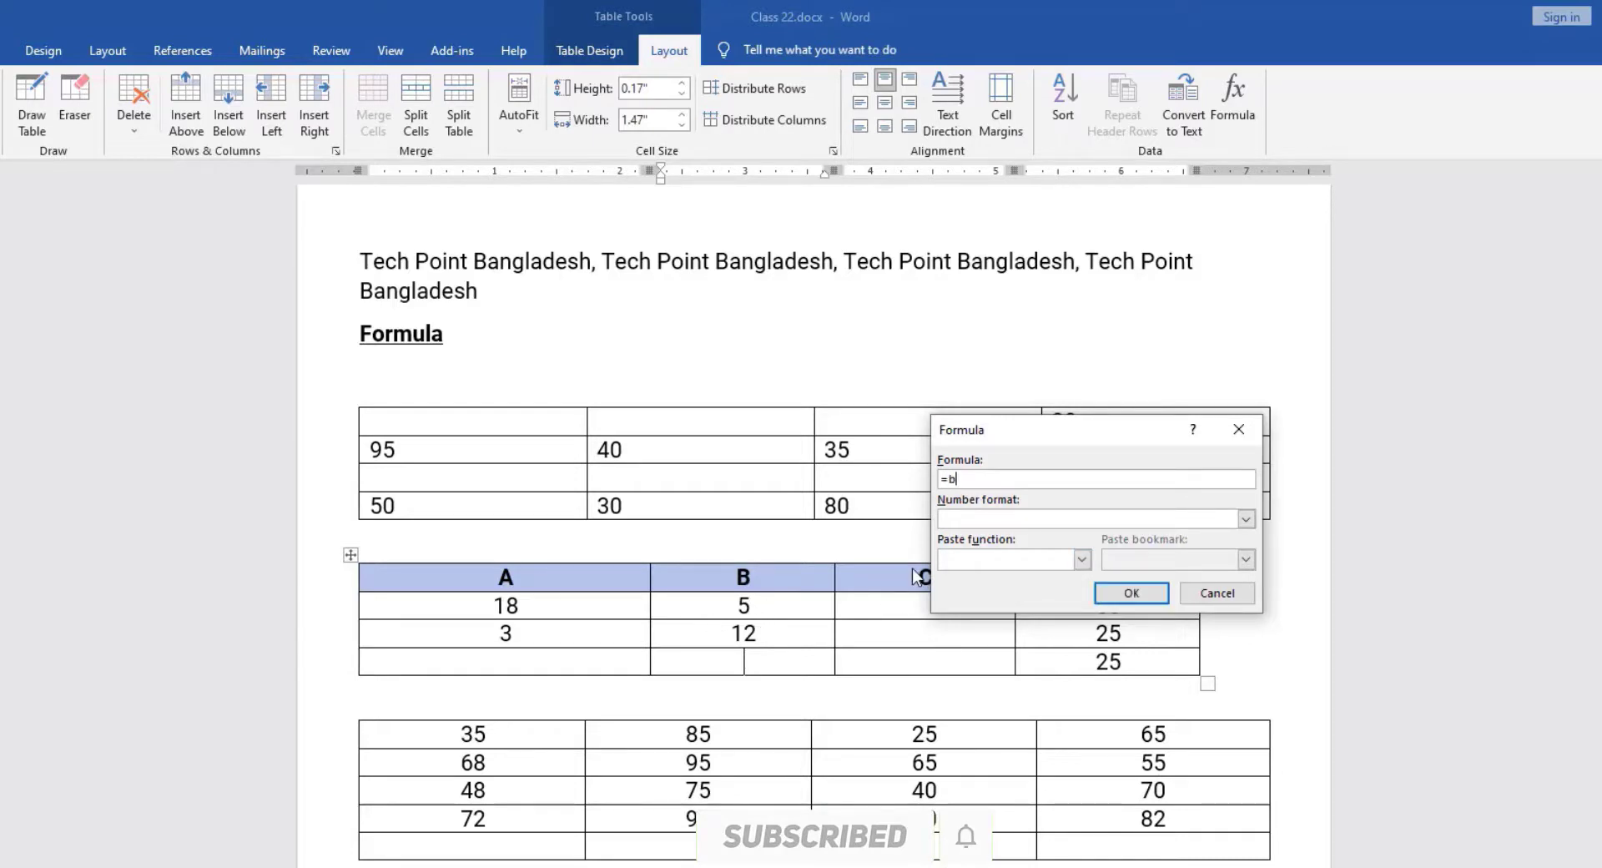
pyautogui.write('2*')
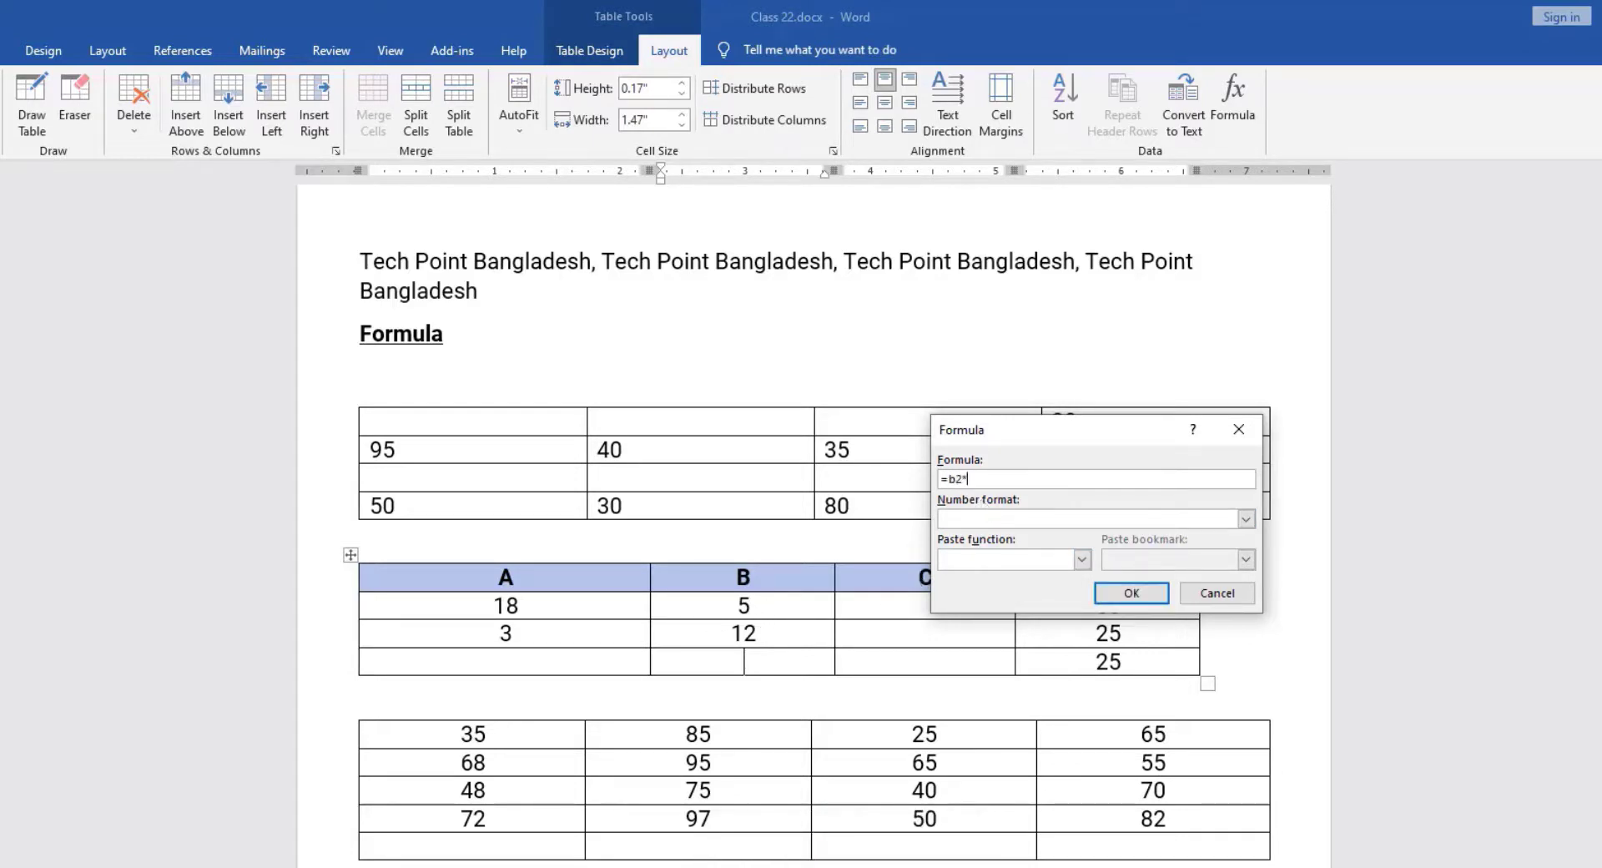
pyautogui.write('b3')
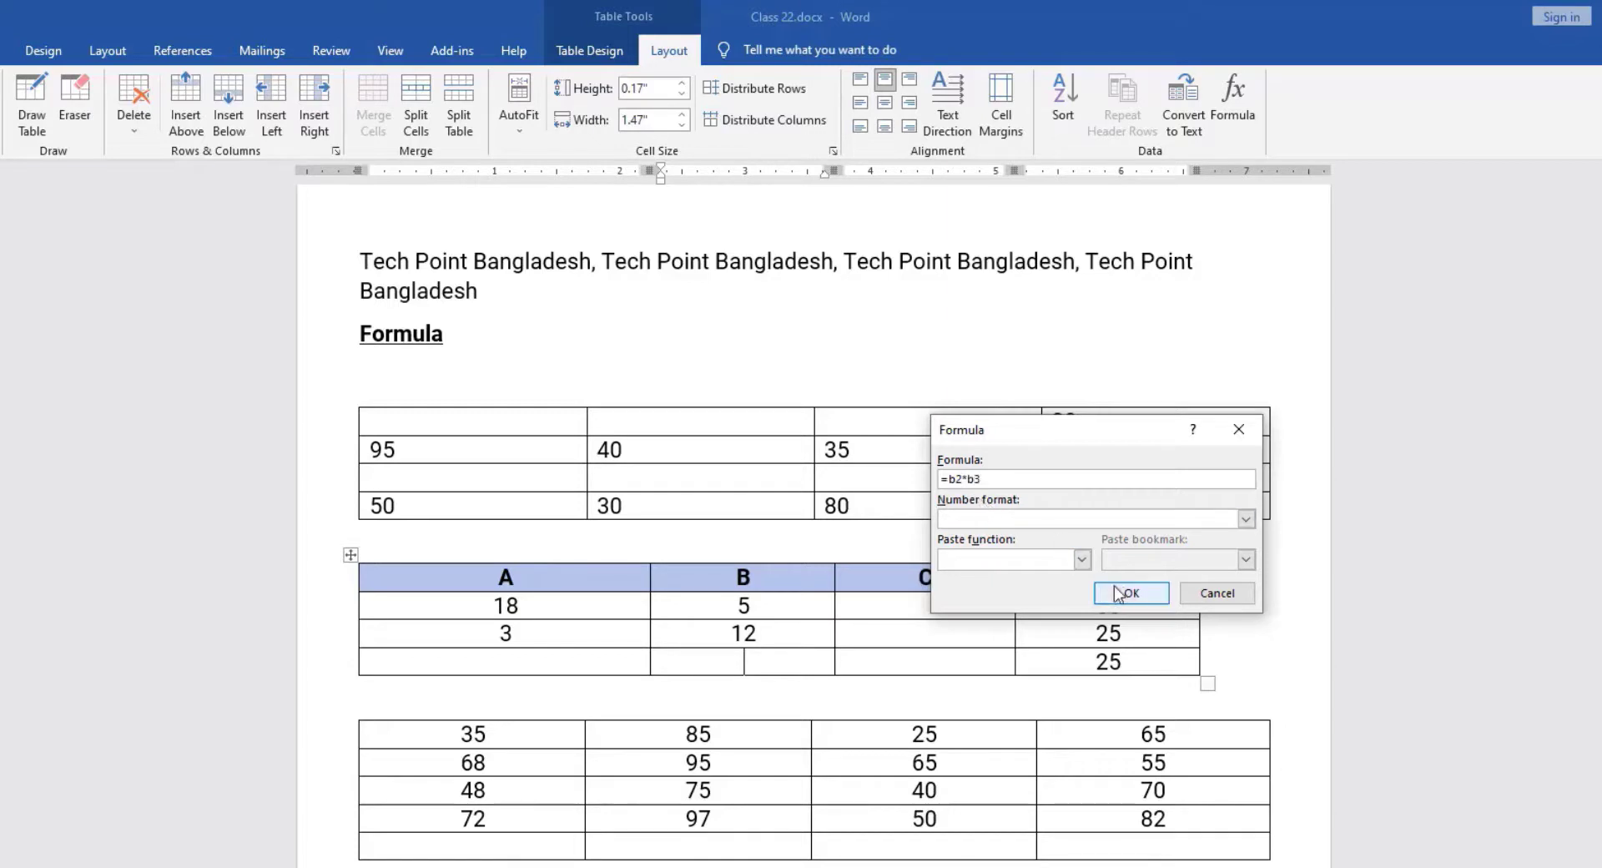
pyautogui.click(1131, 593)
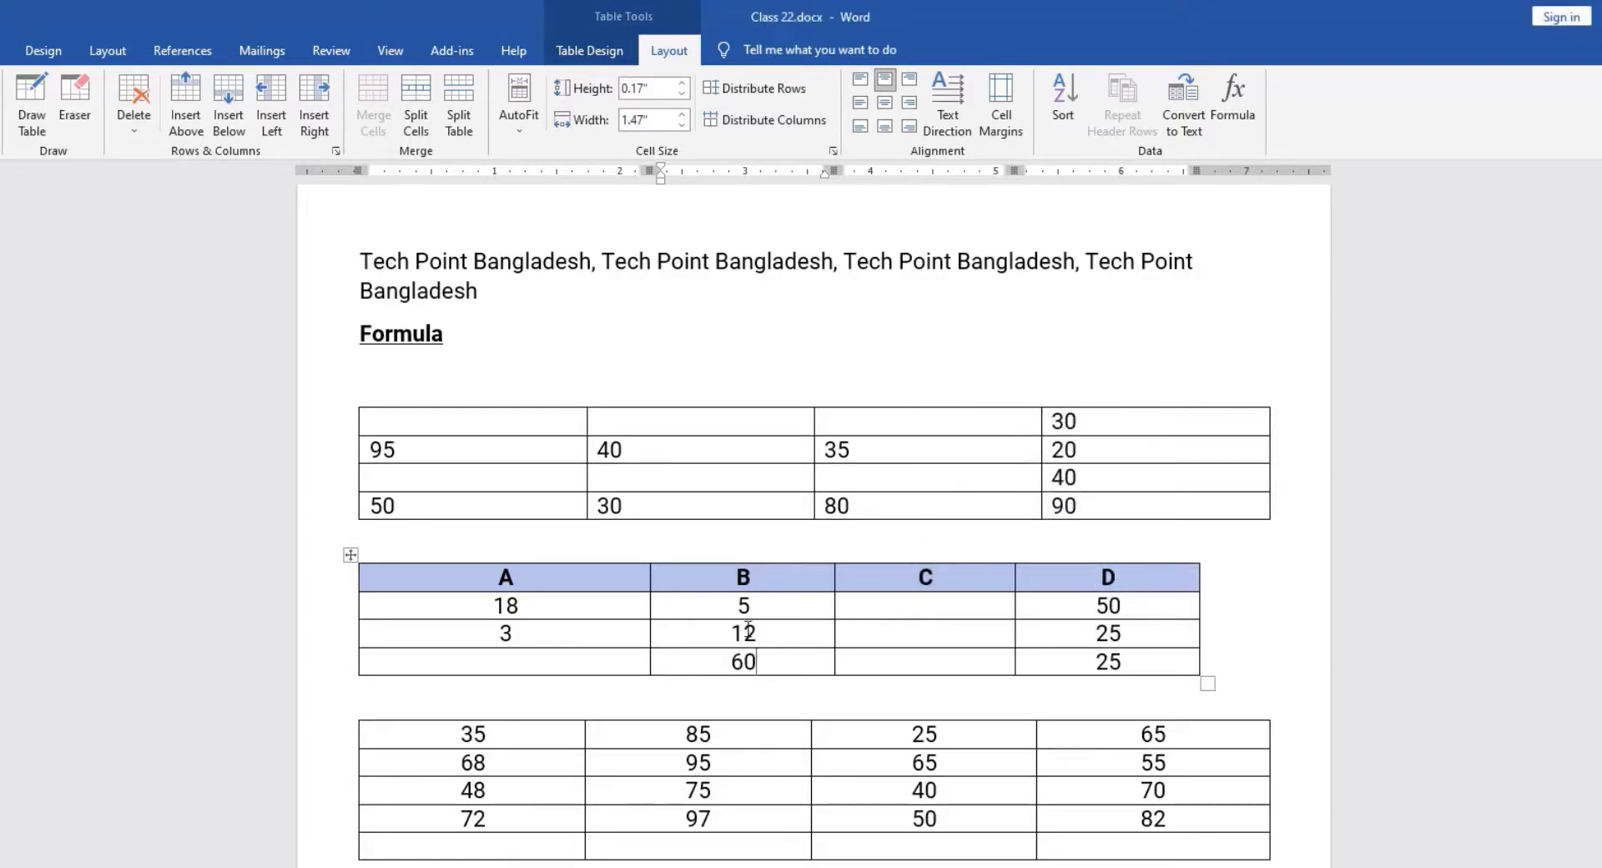
# Insert the division formula =a2/a3 in the empty bottom cell of column A in the second table
pyautogui.click(535, 662)
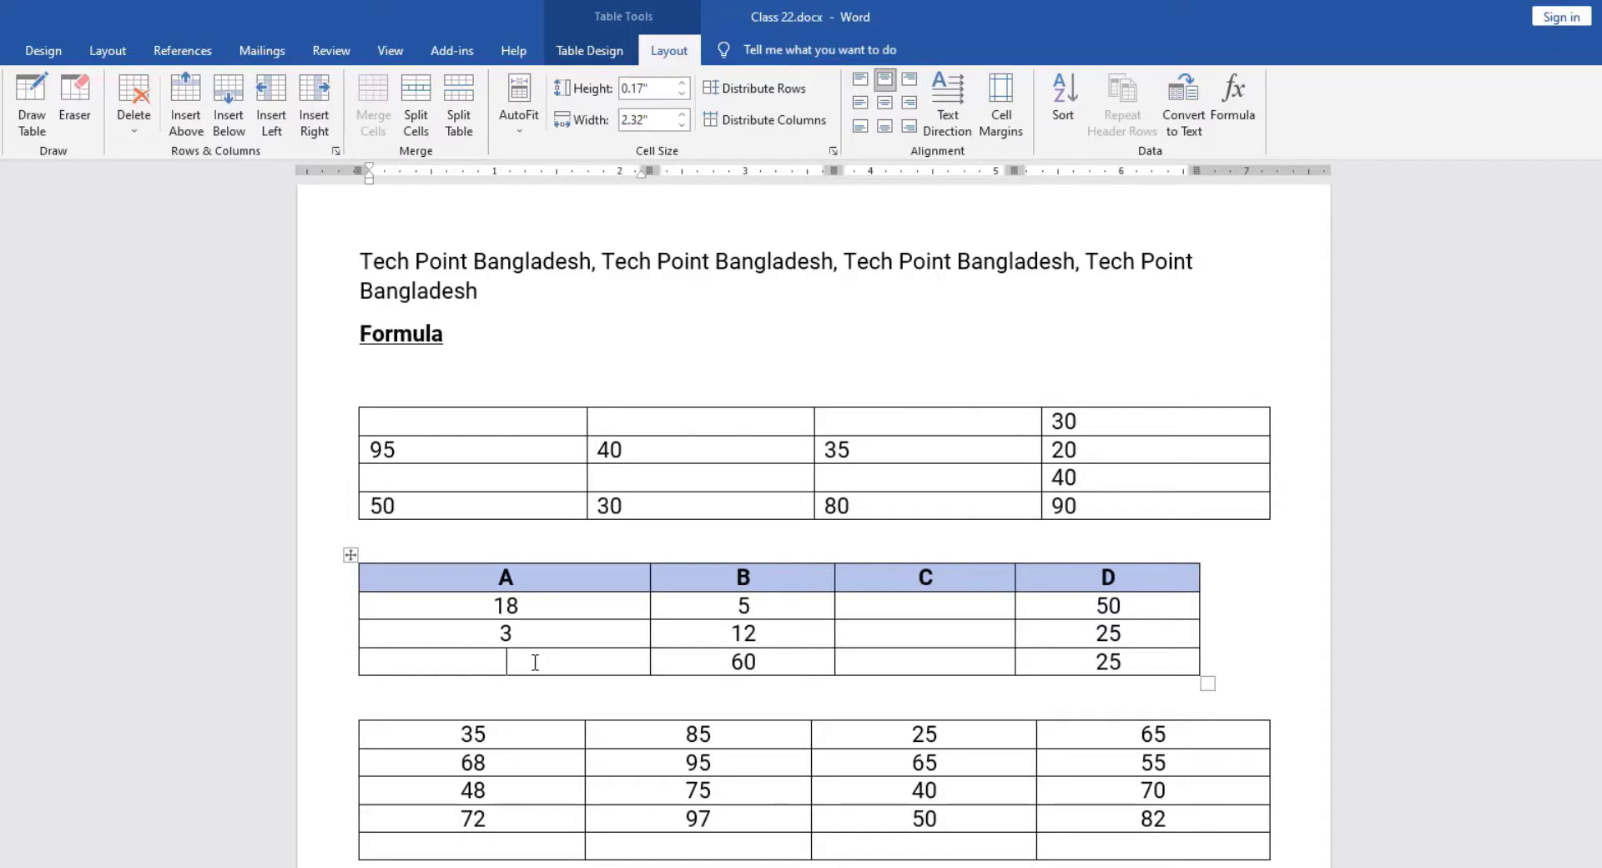
pyautogui.click(1234, 104)
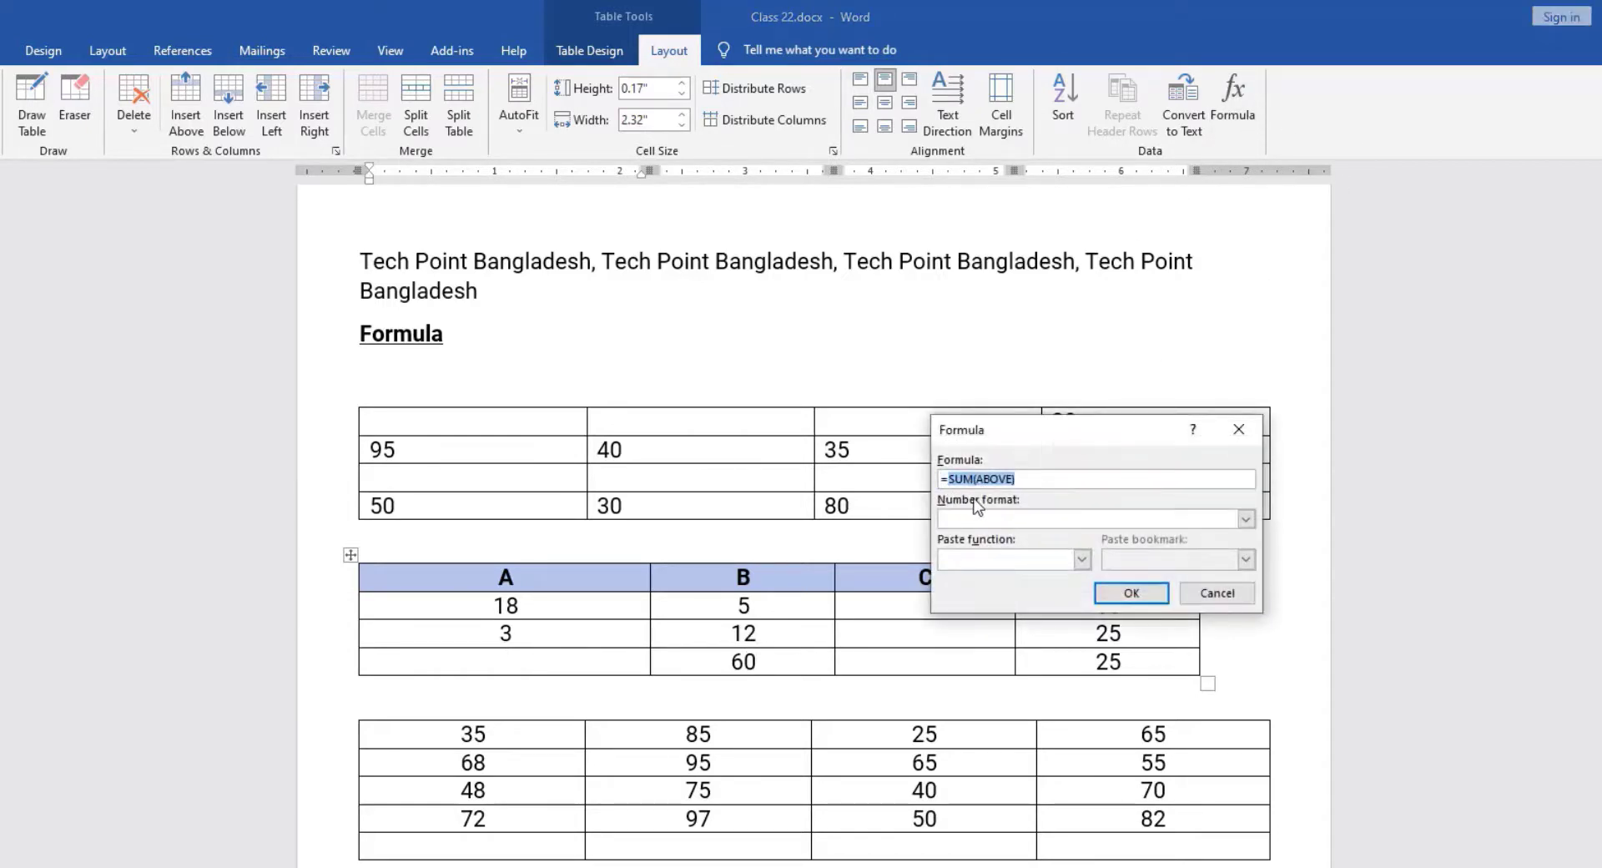
pyautogui.write('a')
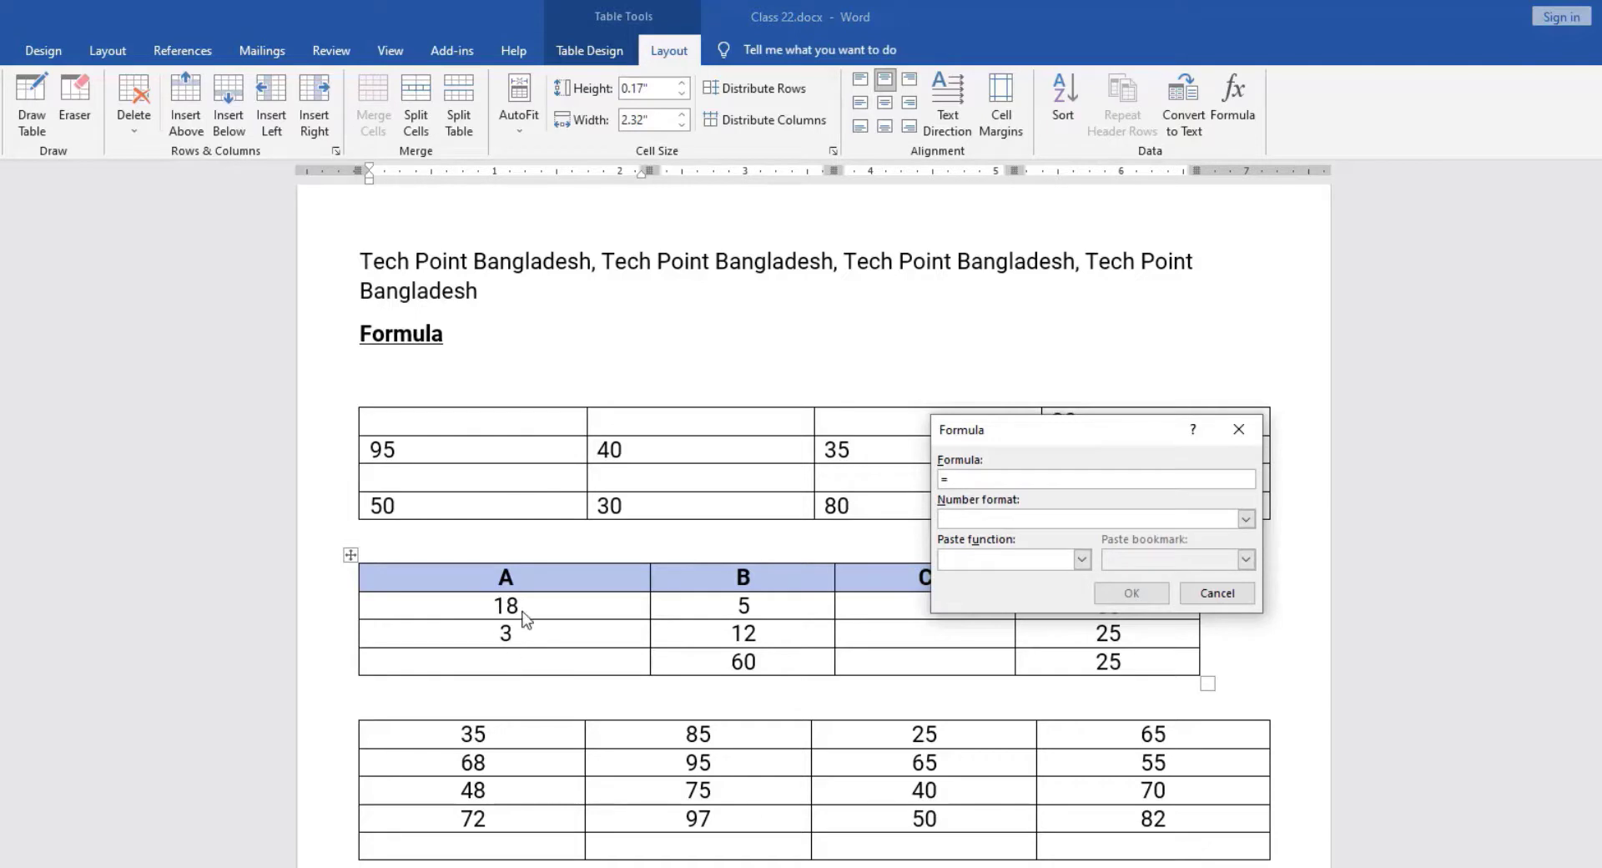
pyautogui.write('2/')
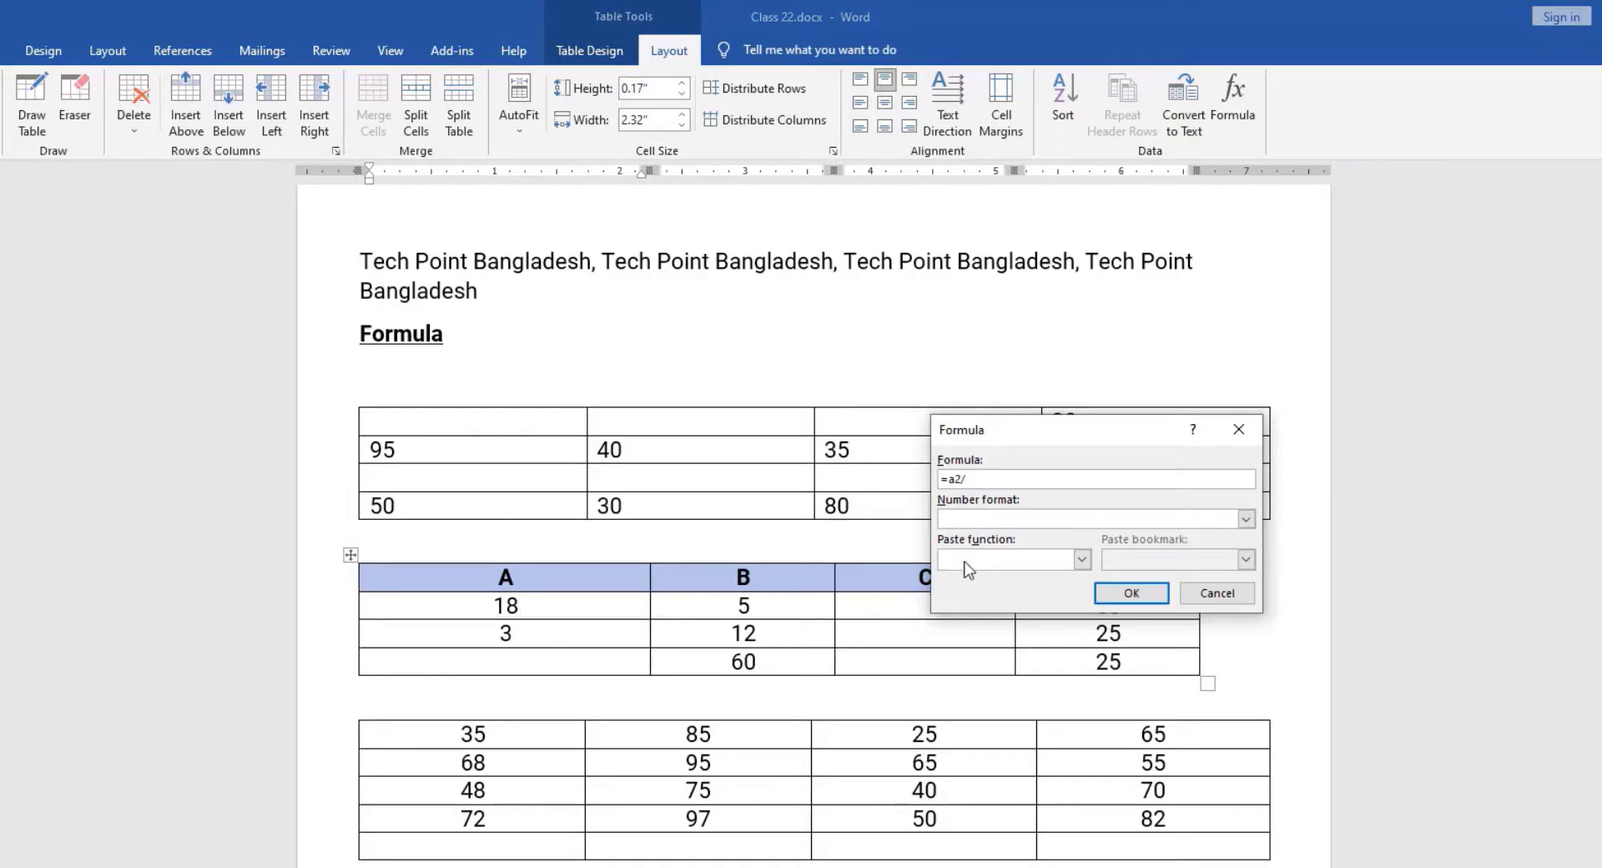
pyautogui.write('a3')
pyautogui.click(1133, 593)
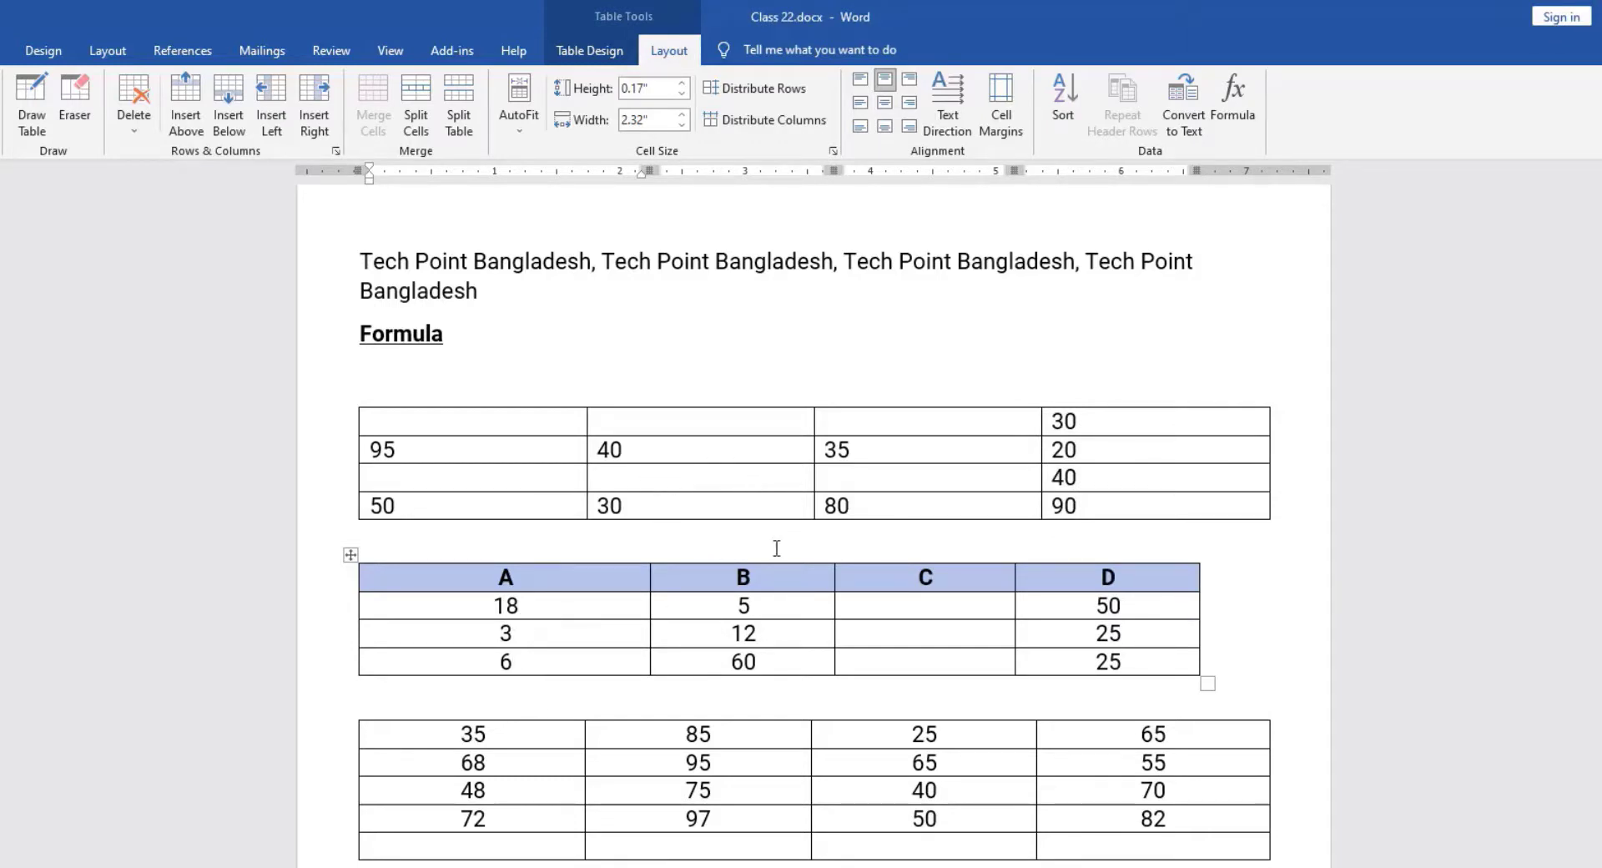
# Insert the formula =AVERAGE(above) in the empty bottom cell of the fourth column in the third table
pyautogui.scroll(-4, 730, 530)
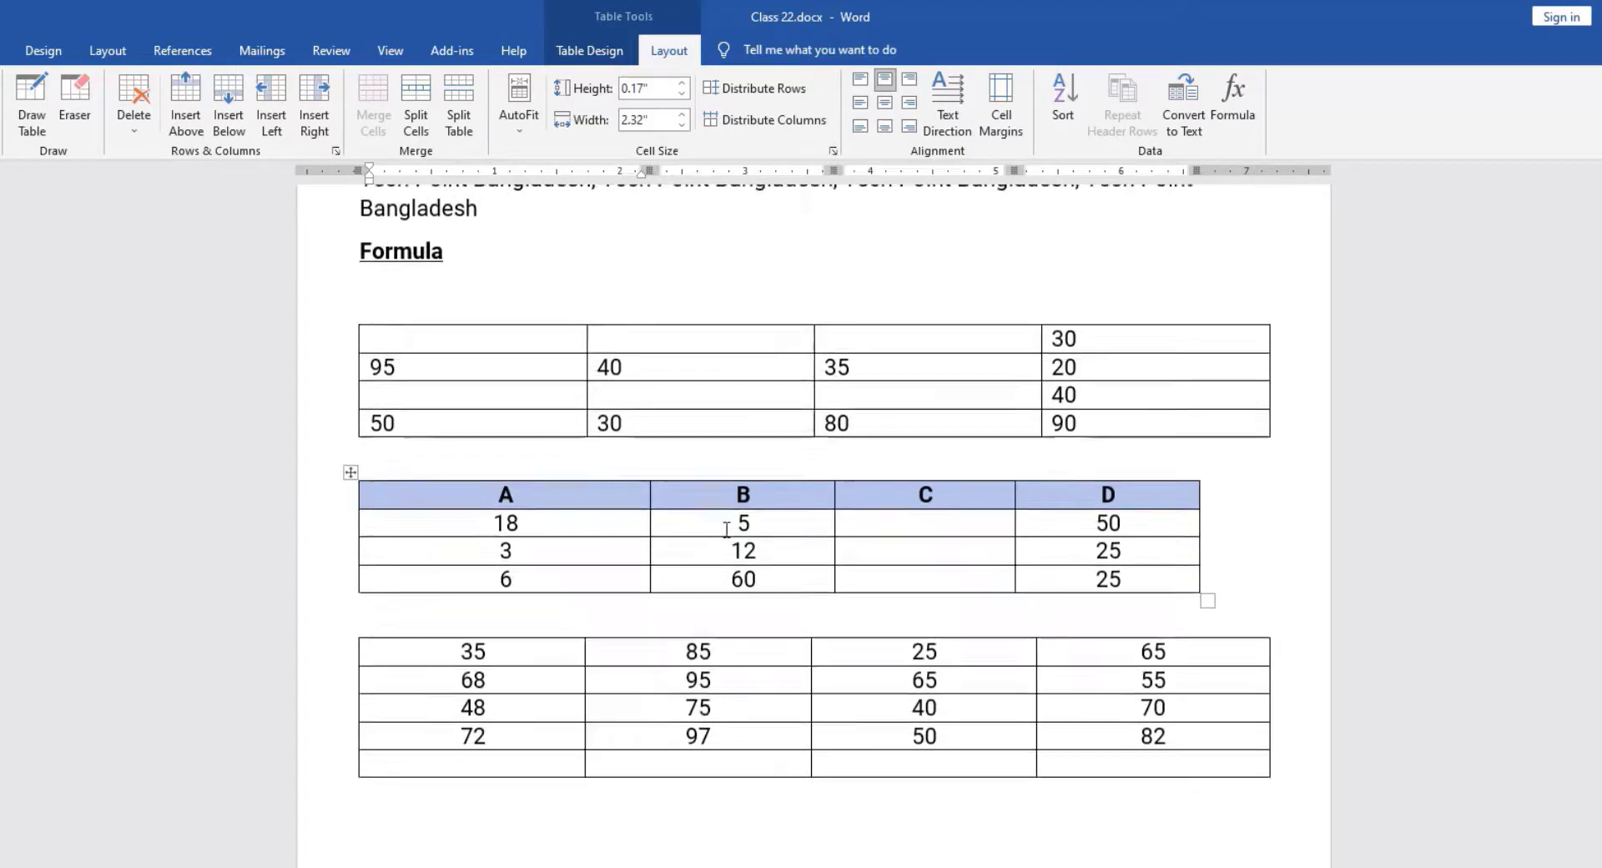
pyautogui.click(1165, 606)
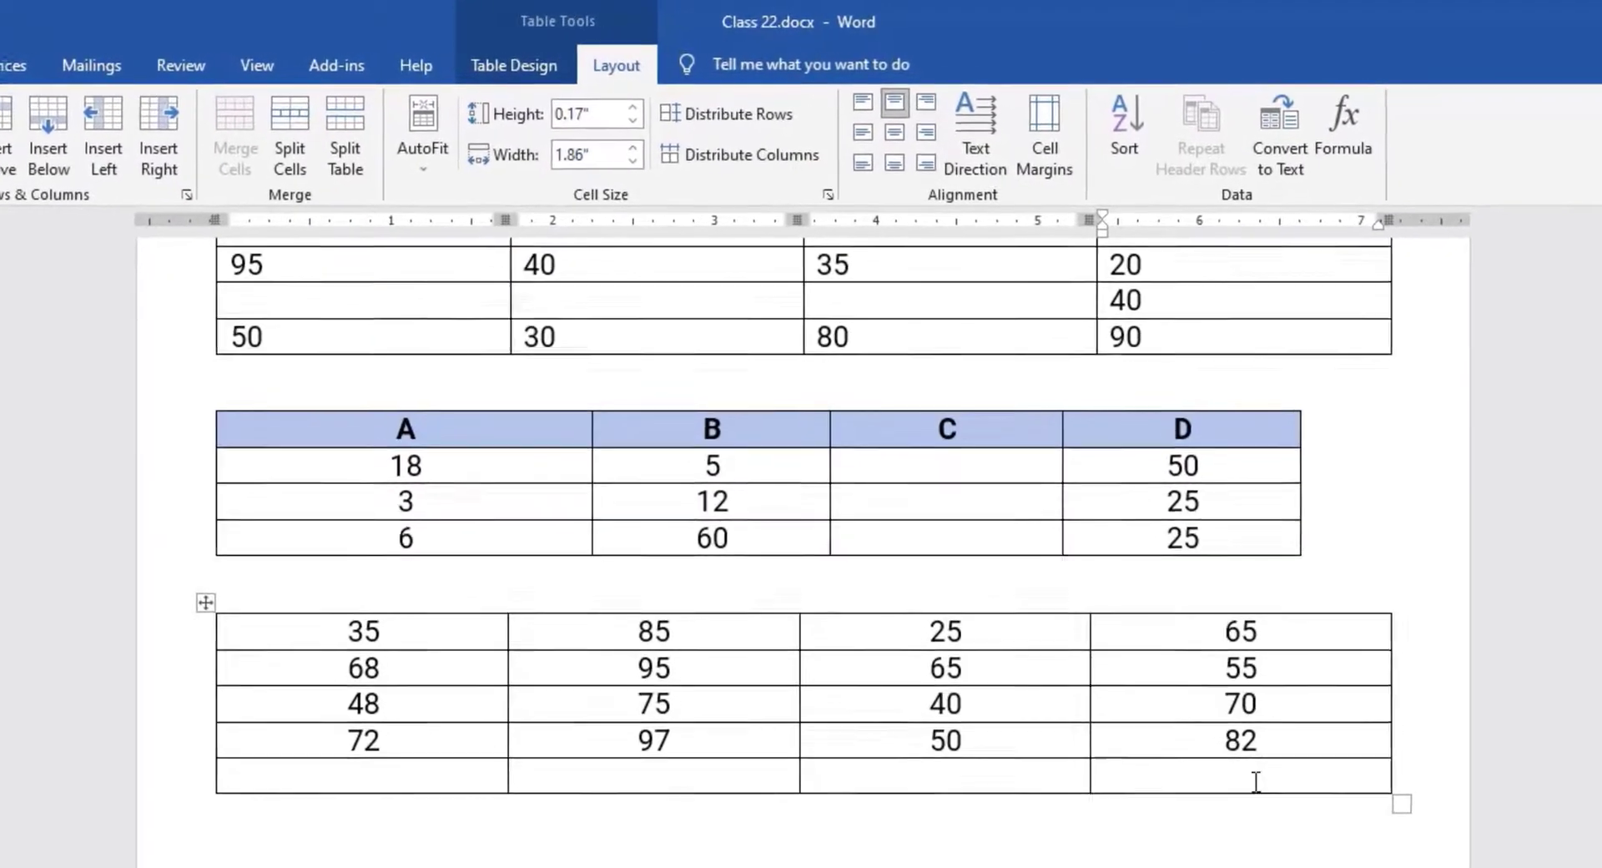
pyautogui.click(1344, 129)
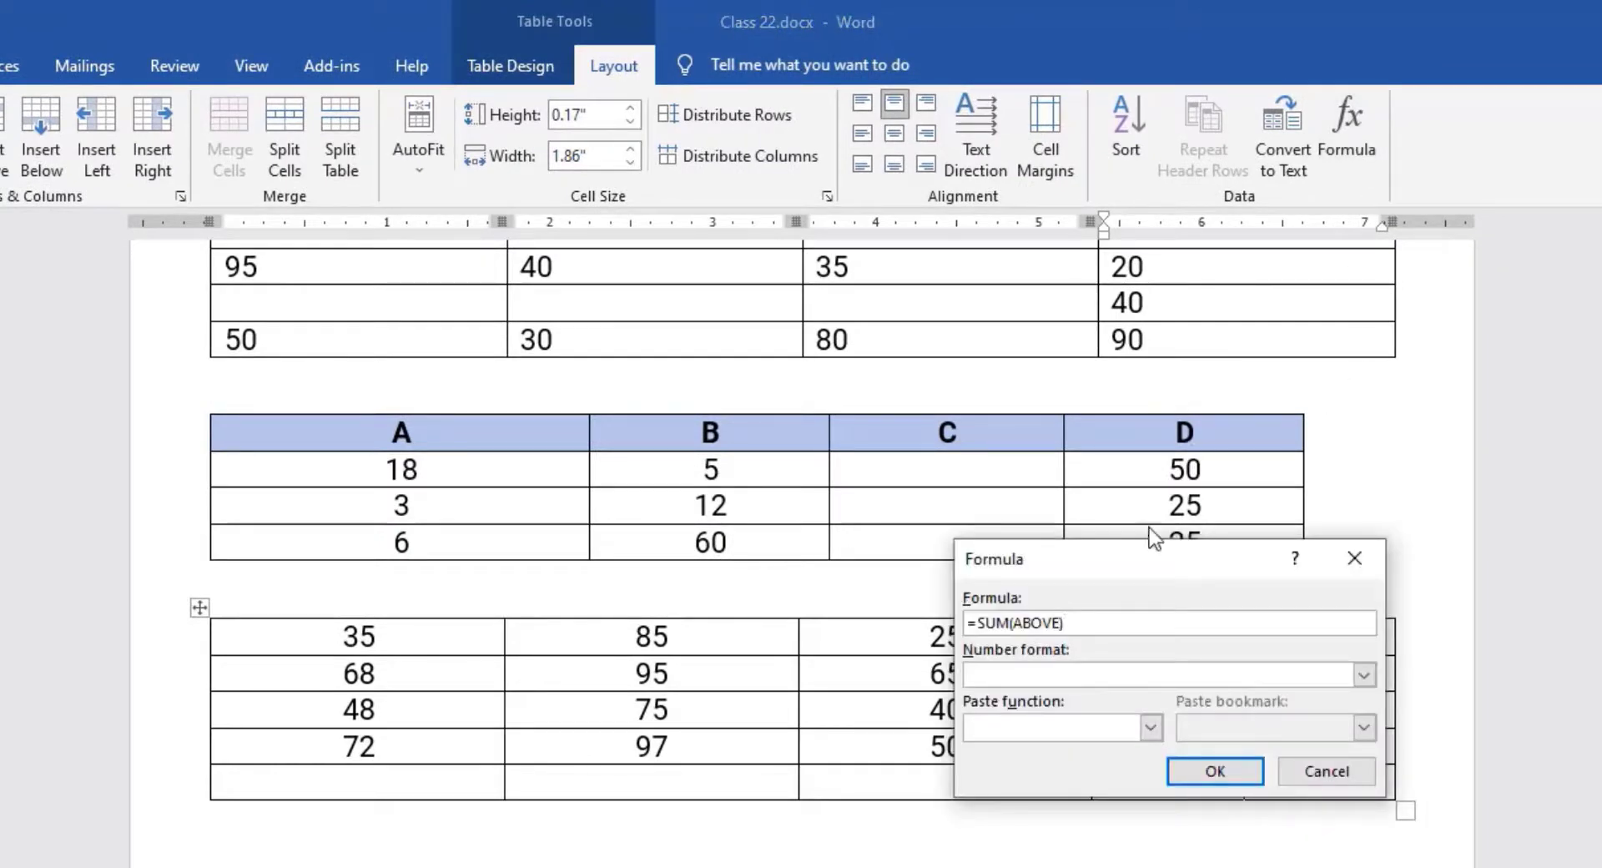
pyautogui.moveTo(1137, 565); pyautogui.dragTo(869, 632)
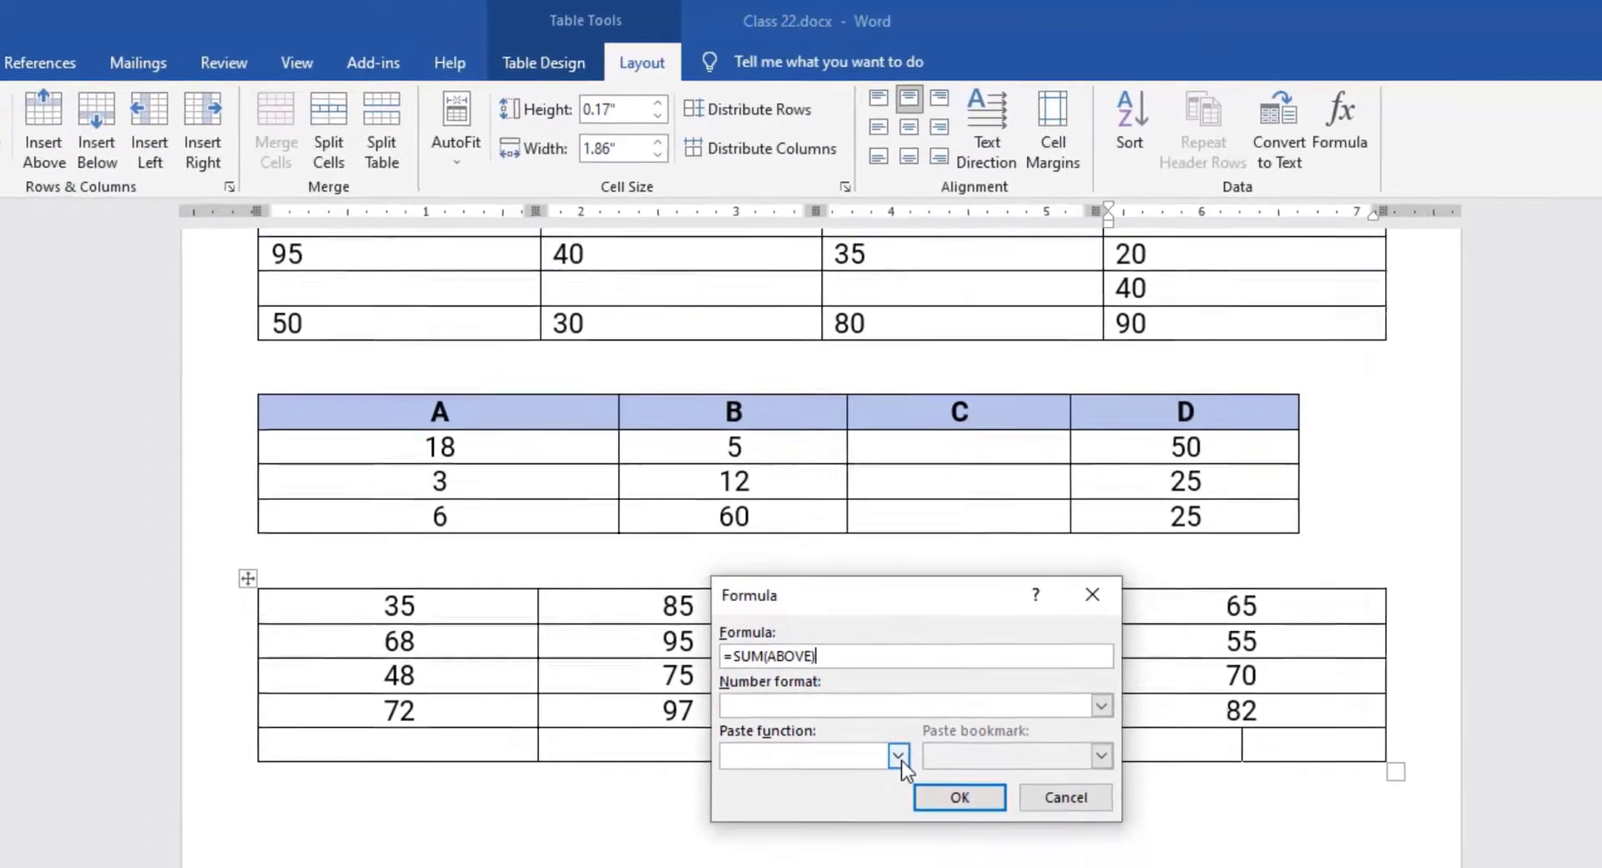
pyautogui.click(898, 756)
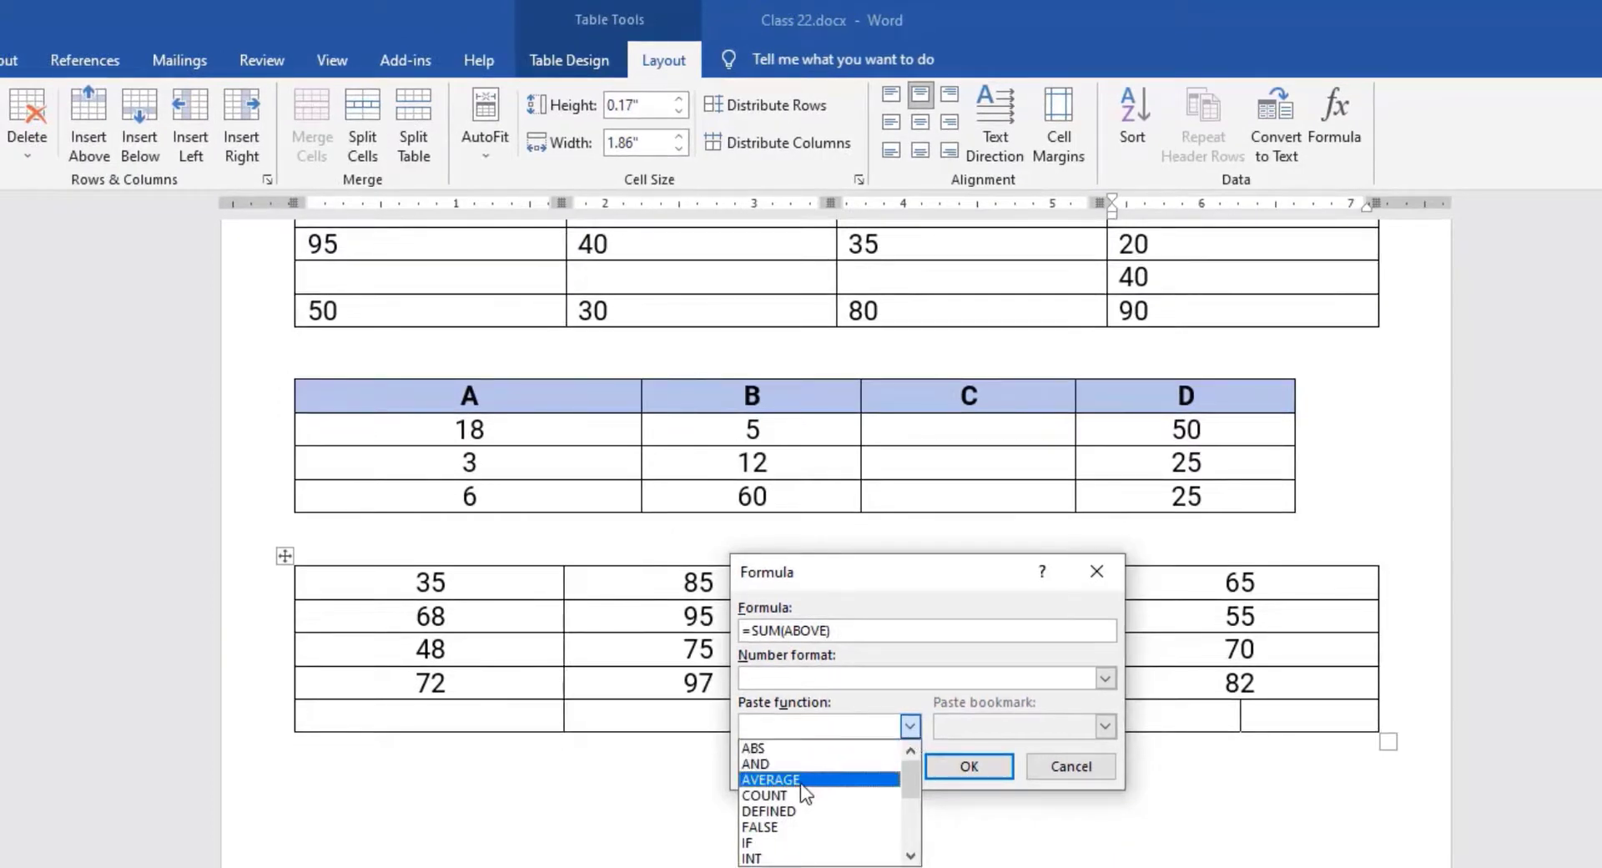
pyautogui.click(856, 632)
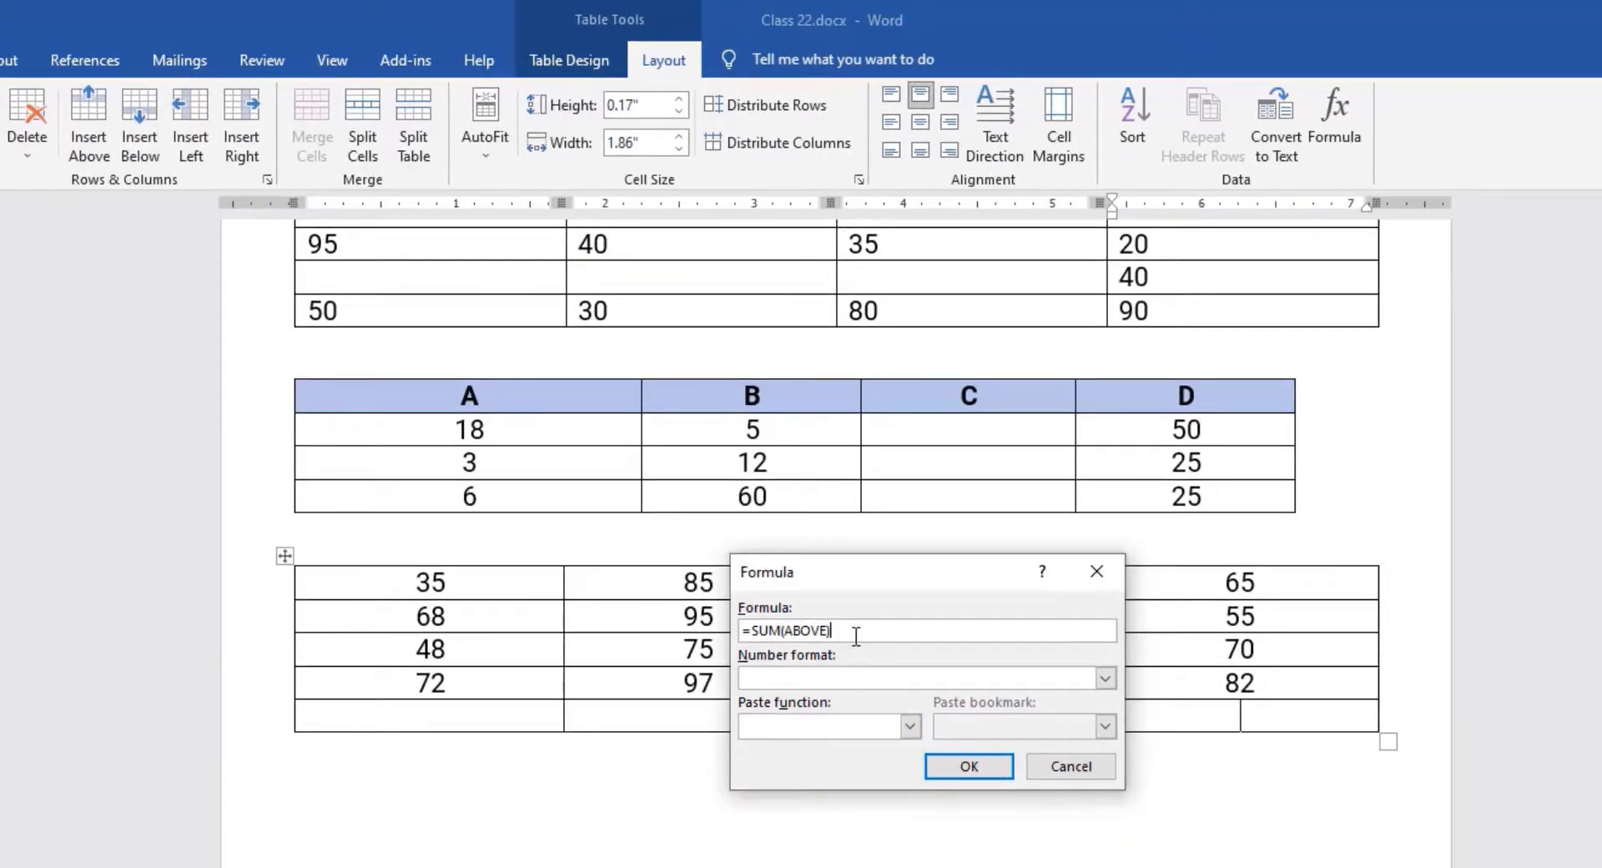
pyautogui.moveTo(856, 632); pyautogui.dragTo(751, 631)
pyautogui.press('BackSpace')
pyautogui.click(909, 726)
pyautogui.click(827, 774)
pyautogui.write('above')
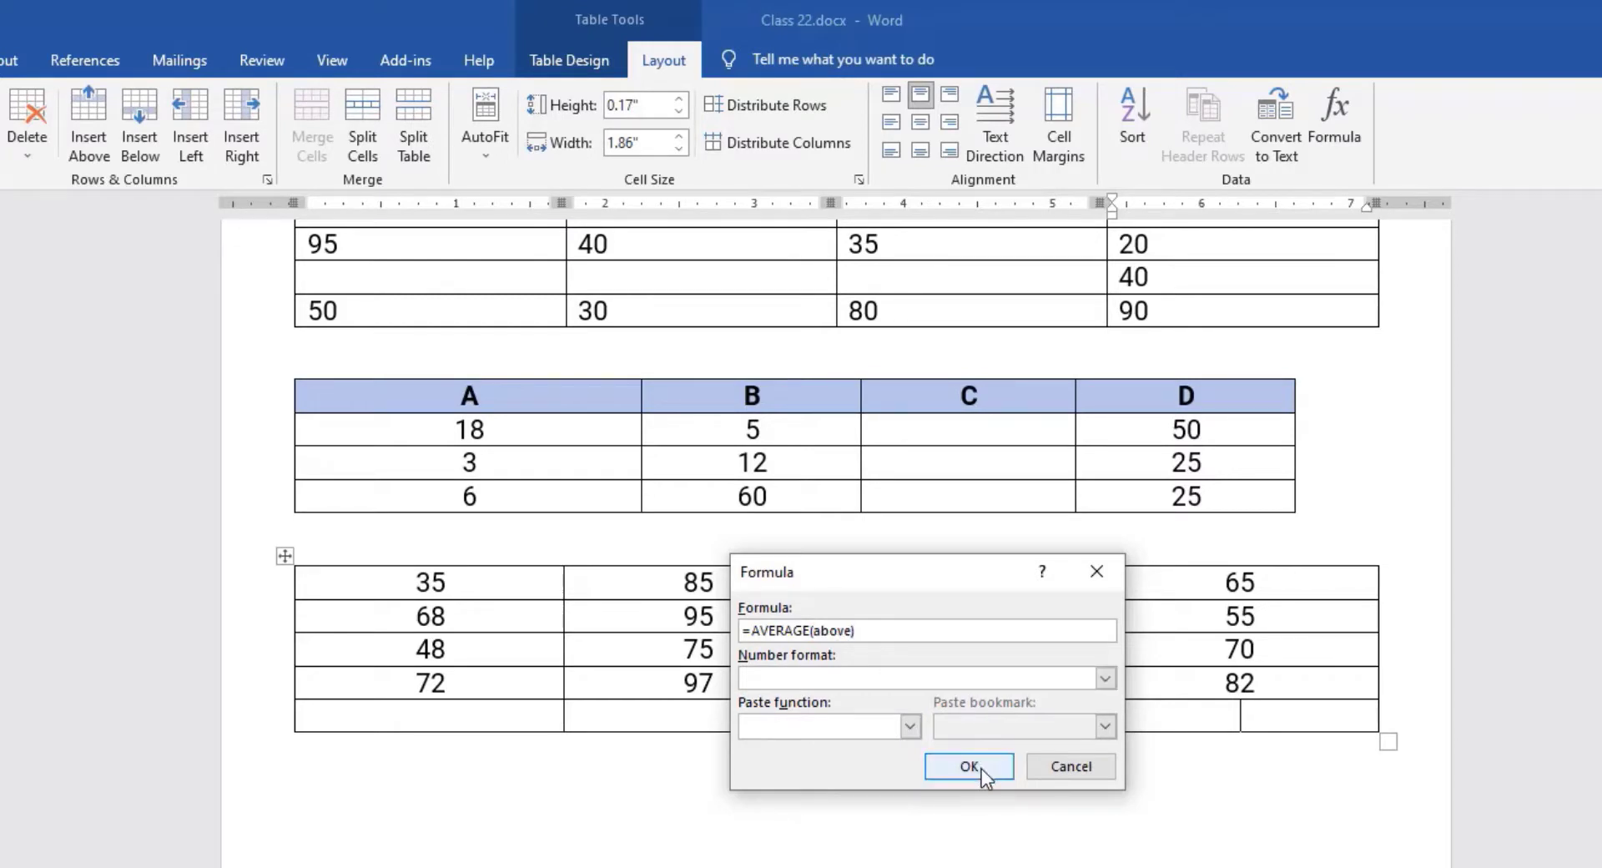
pyautogui.click(981, 768)
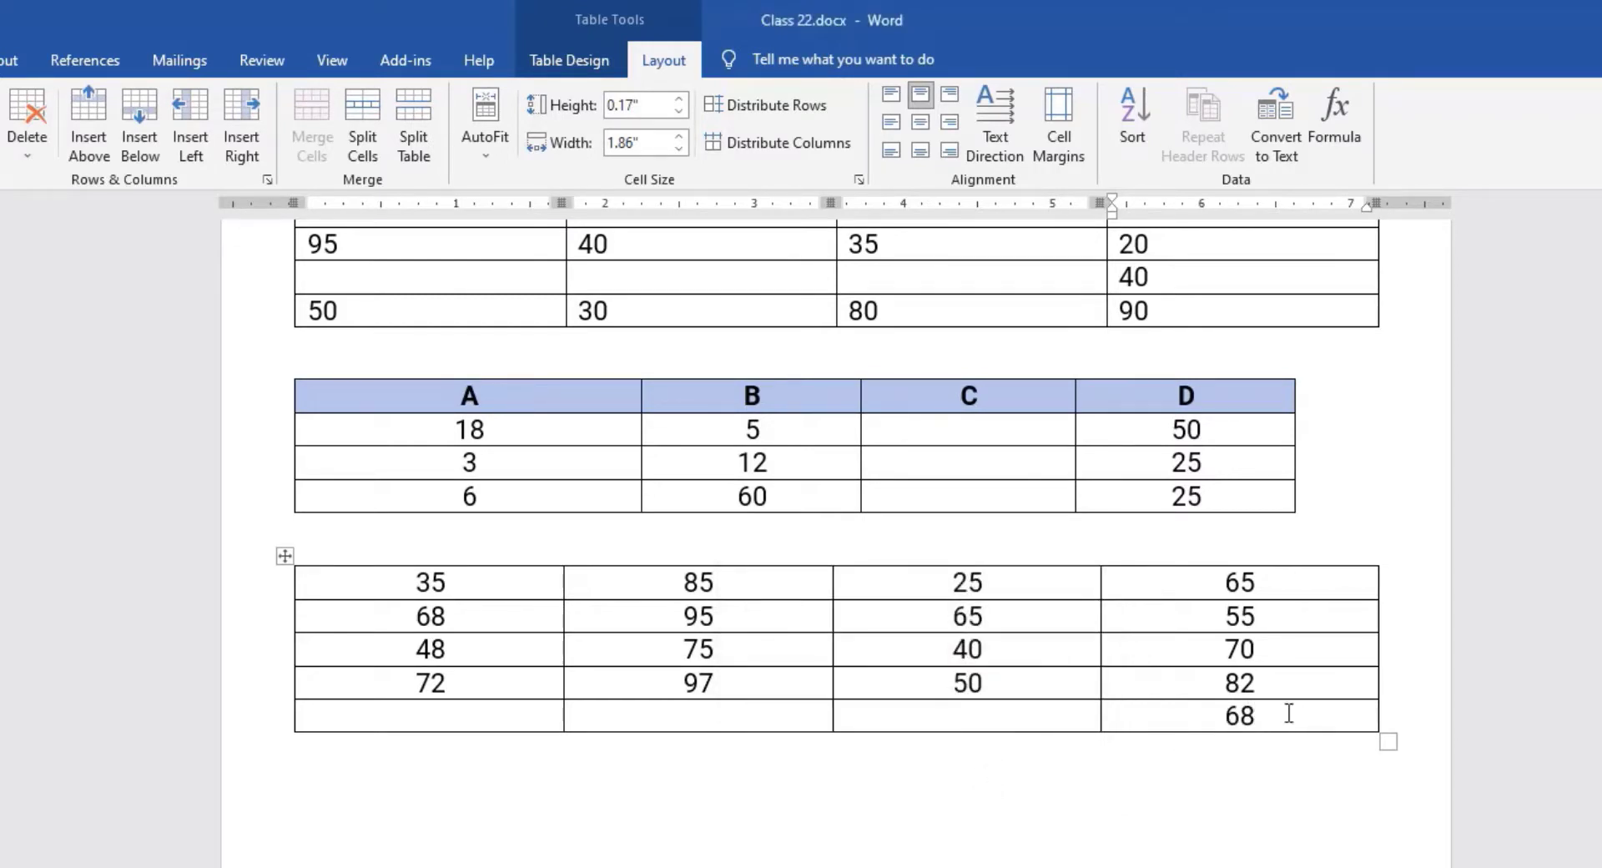
pyautogui.moveTo(1259, 715); pyautogui.dragTo(1225, 715)
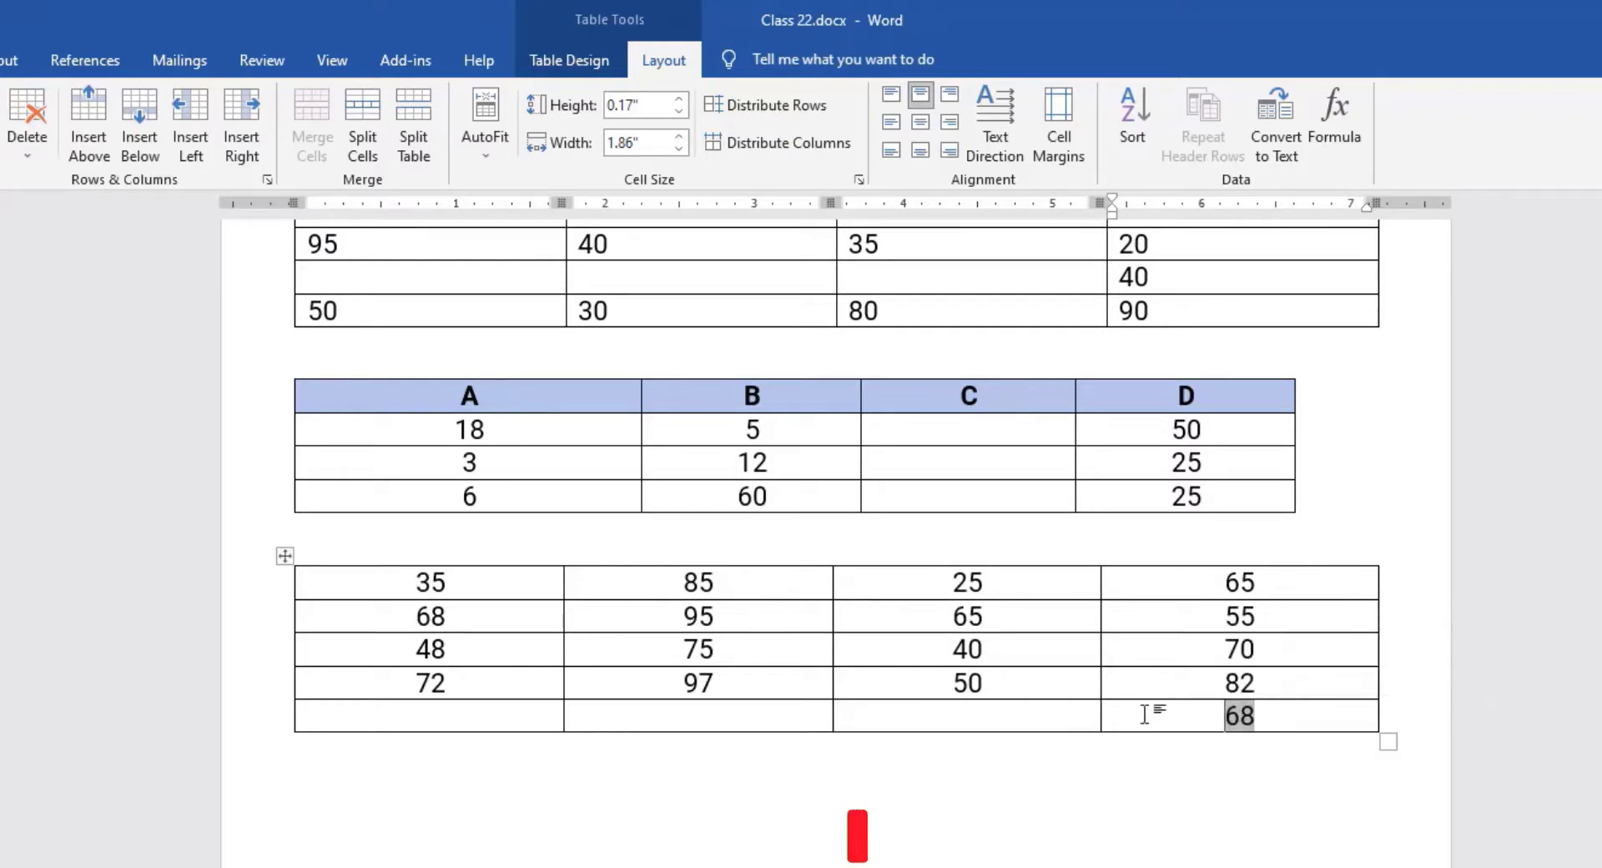
# Insert a COUNT formula for the cells above in the empty bottom cell of the third column in the third table
pyautogui.click(986, 716)
pyautogui.click(1333, 117)
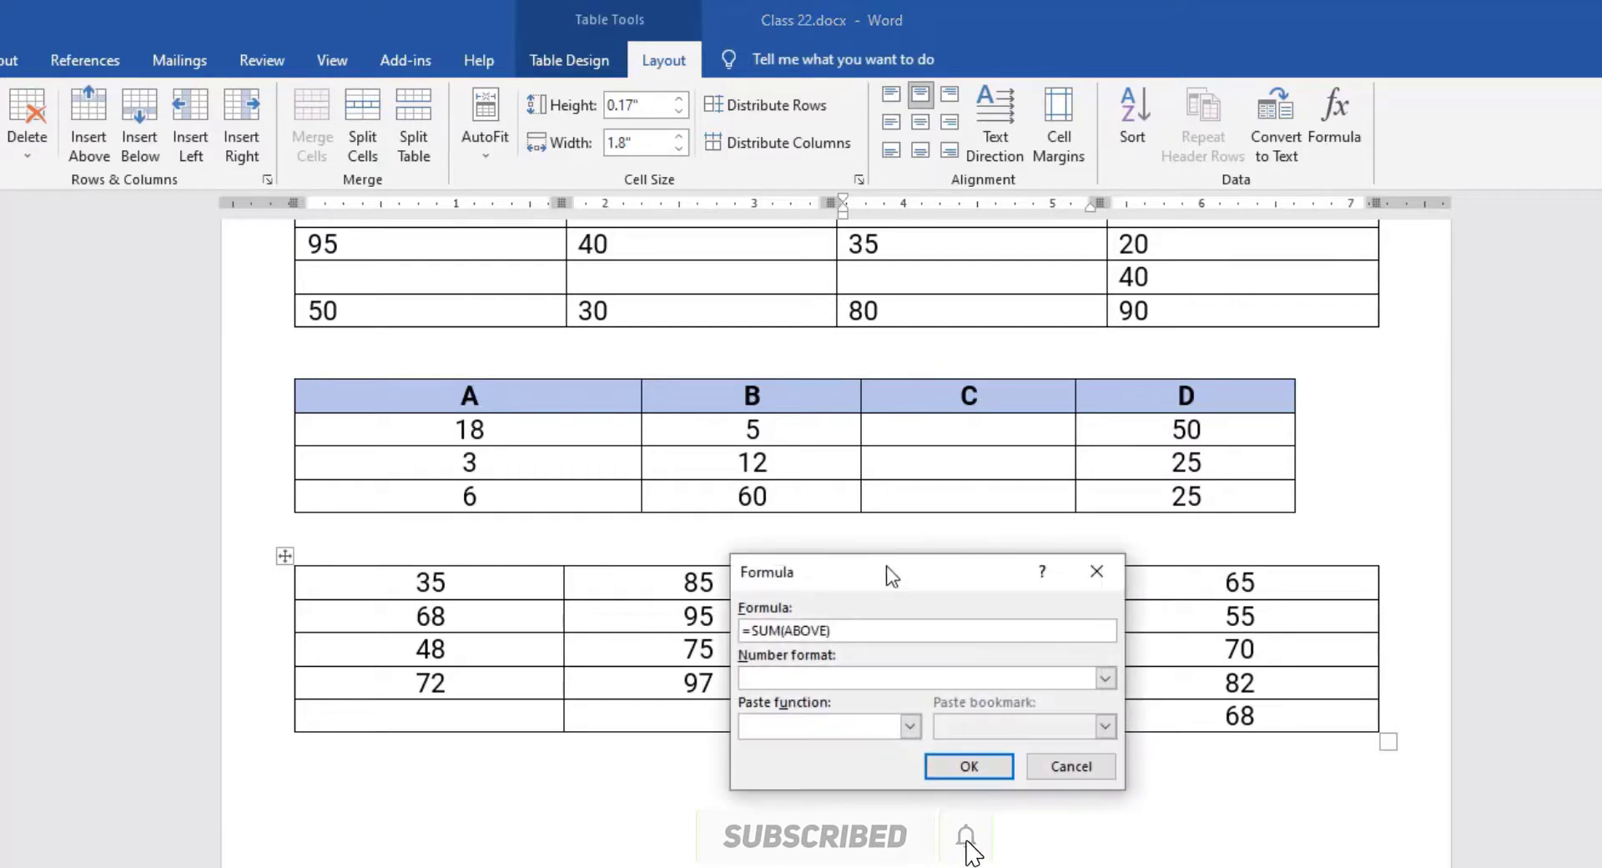
pyautogui.moveTo(892, 576); pyautogui.dragTo(964, 588)
pyautogui.press('BackSpace')
pyautogui.press('BackSpace')
pyautogui.press('BackSpace')
pyautogui.press('BackSpace')
pyautogui.press('BackSpace')
pyautogui.press('BackSpace')
pyautogui.press('BackSpace')
pyautogui.press('BackSpace')
pyautogui.press('BackSpace')
pyautogui.press('BackSpace')
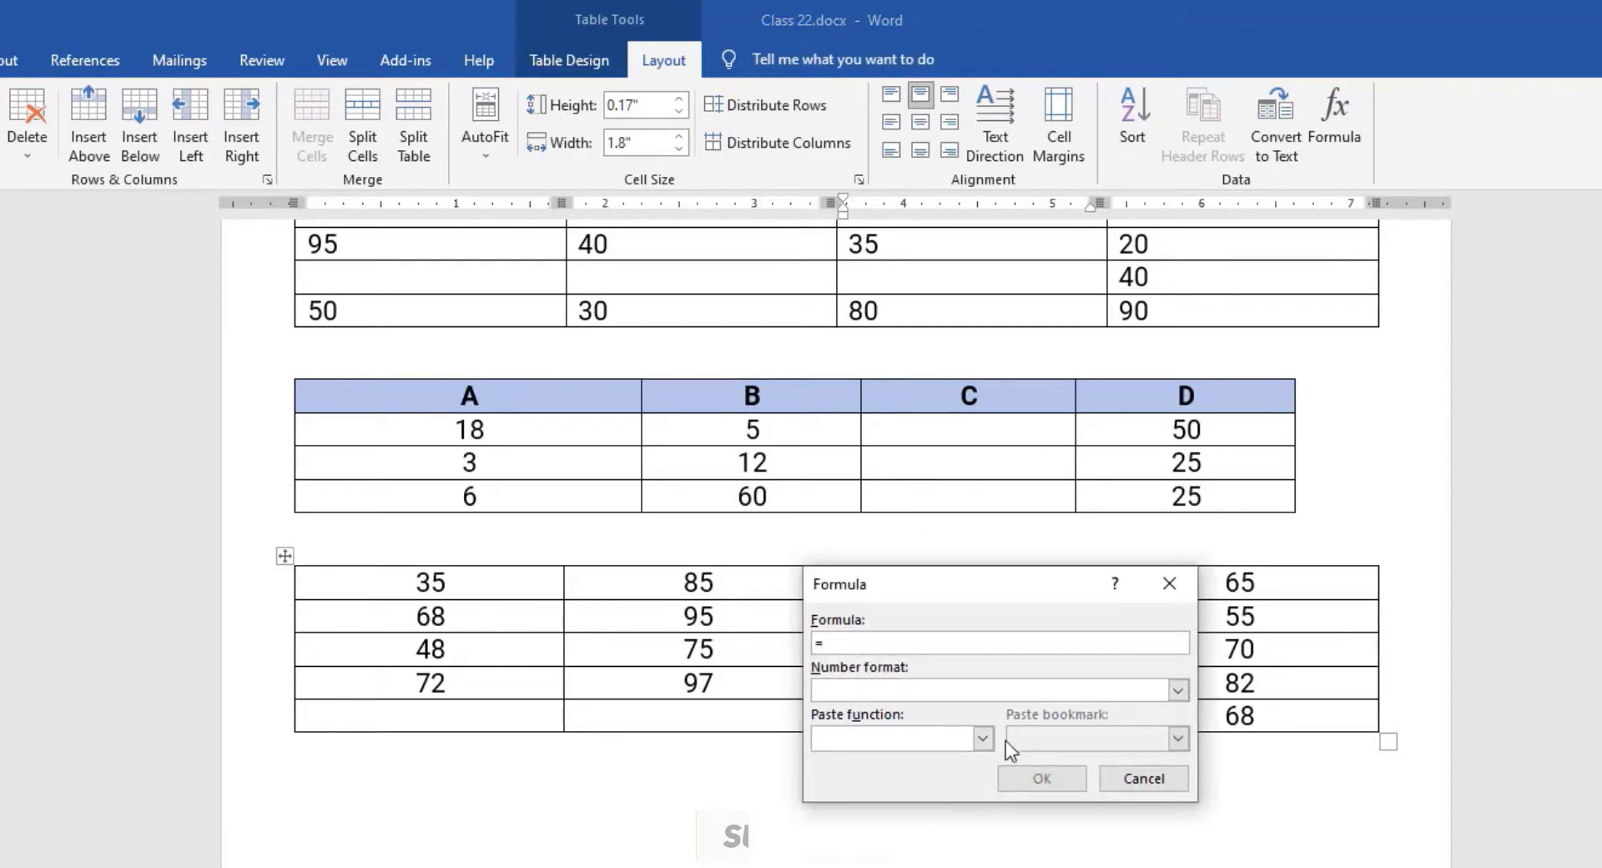
pyautogui.click(983, 739)
pyautogui.click(880, 807)
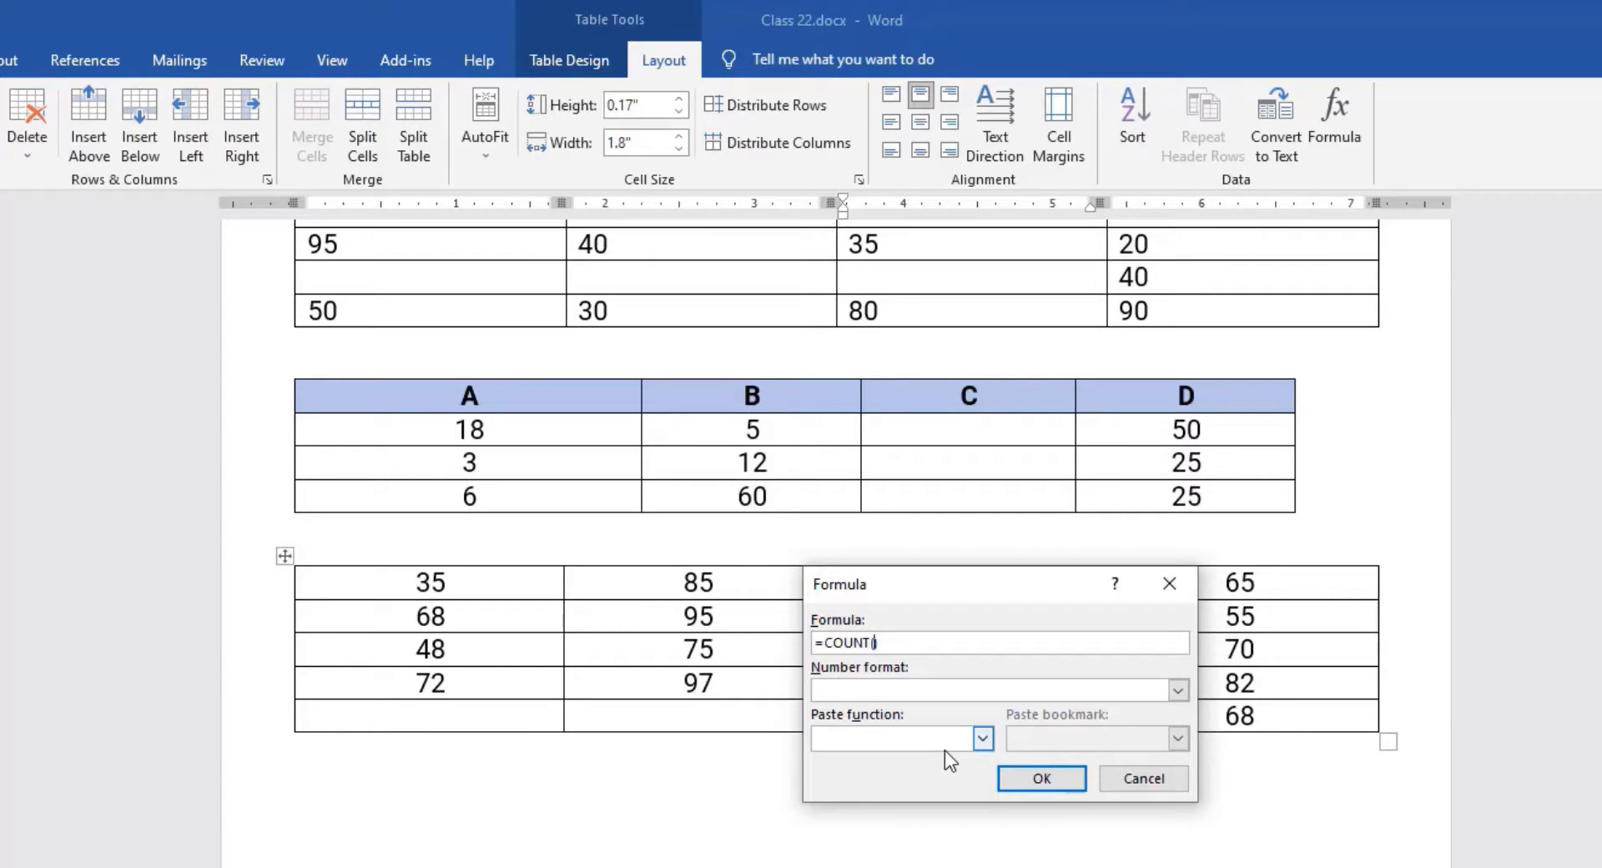
pyautogui.click(1043, 777)
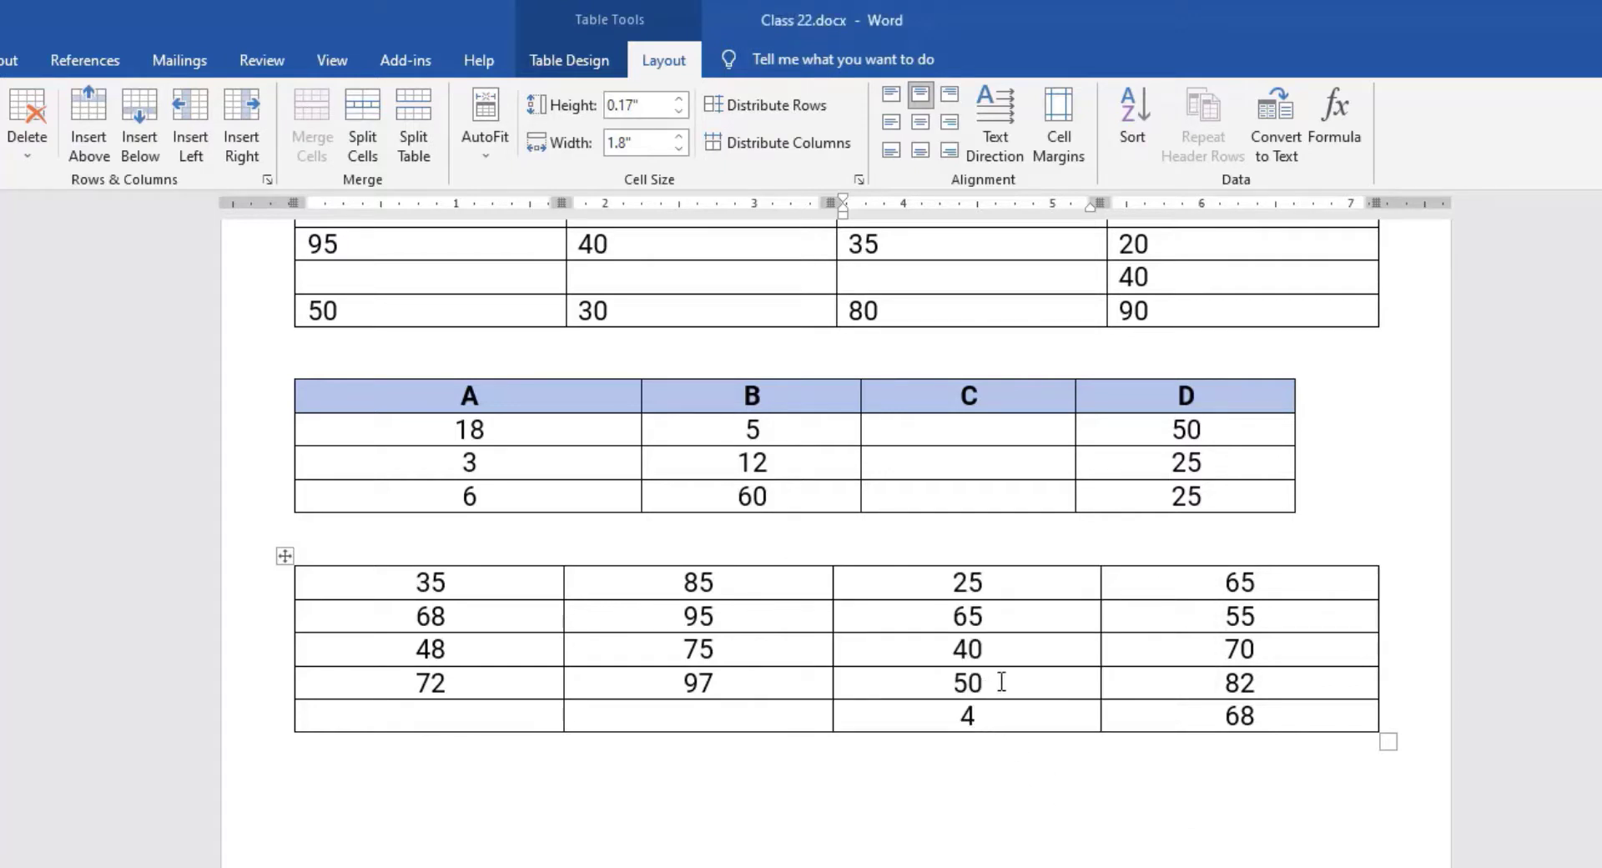
# Insert the formula =MAX(above) in the empty bottom cell of the second column in the third table
pyautogui.click(747, 711)
pyautogui.click(1344, 128)
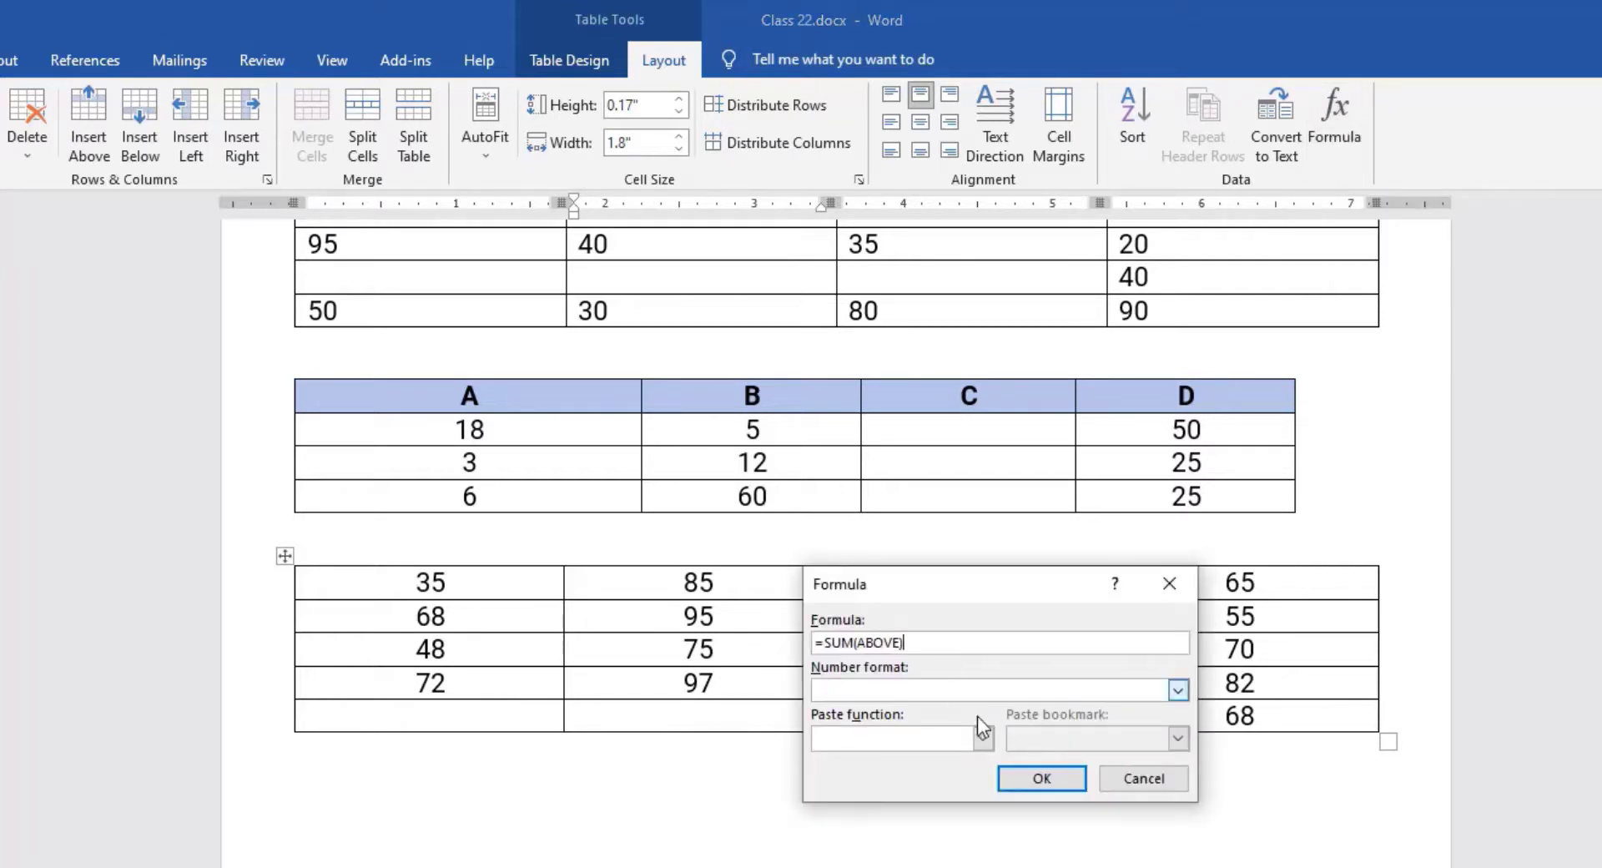
pyautogui.click(978, 736)
pyautogui.click(949, 634)
pyautogui.moveTo(910, 641); pyautogui.dragTo(824, 642)
pyautogui.press('BackSpace')
pyautogui.click(985, 746)
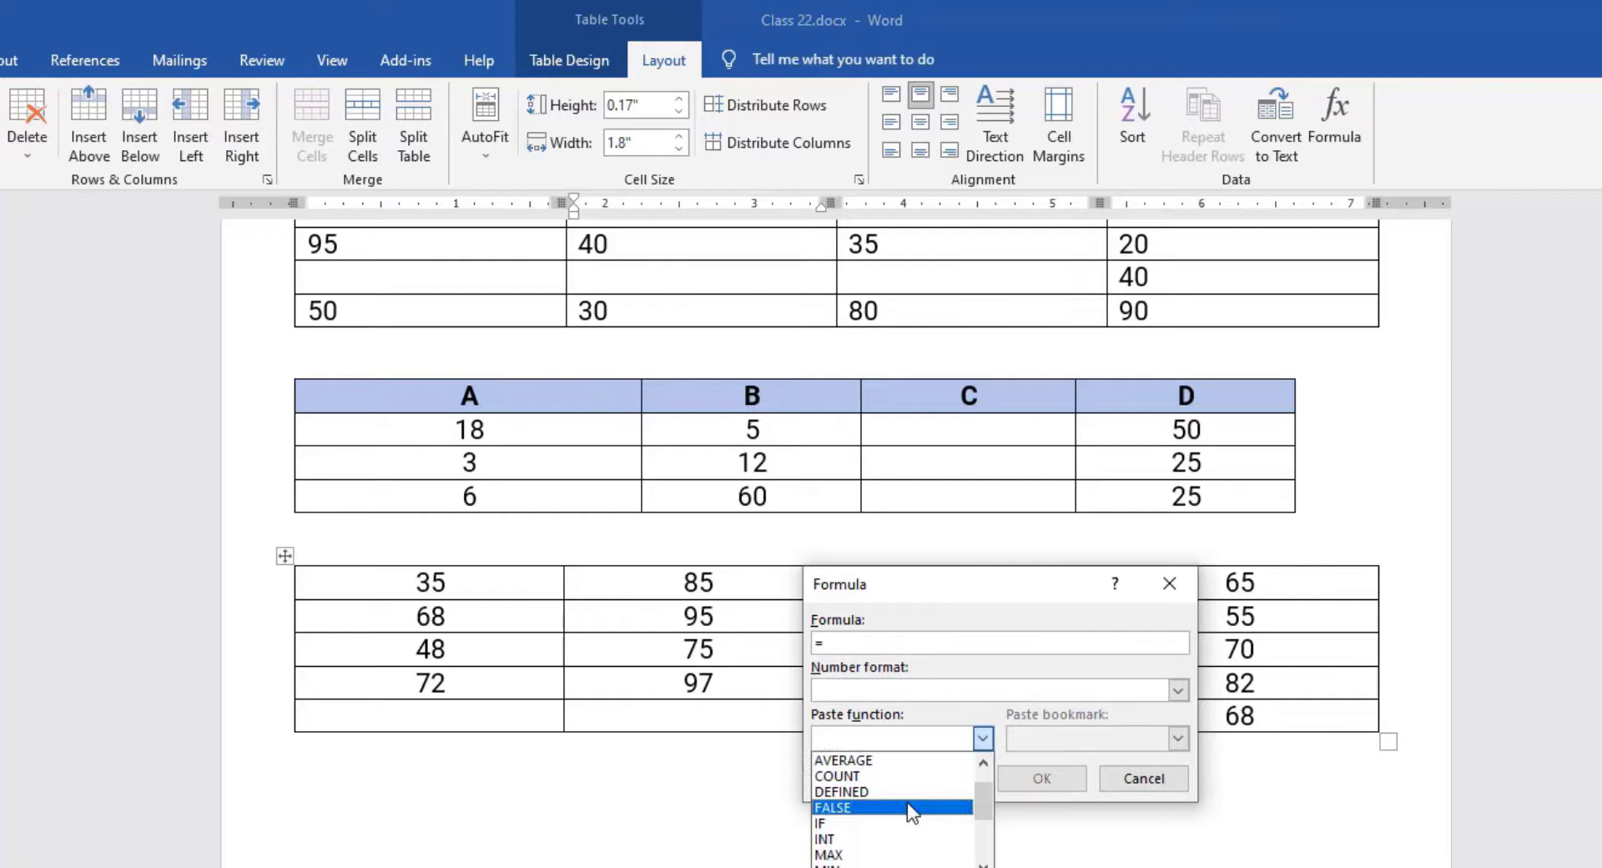
pyautogui.click(897, 855)
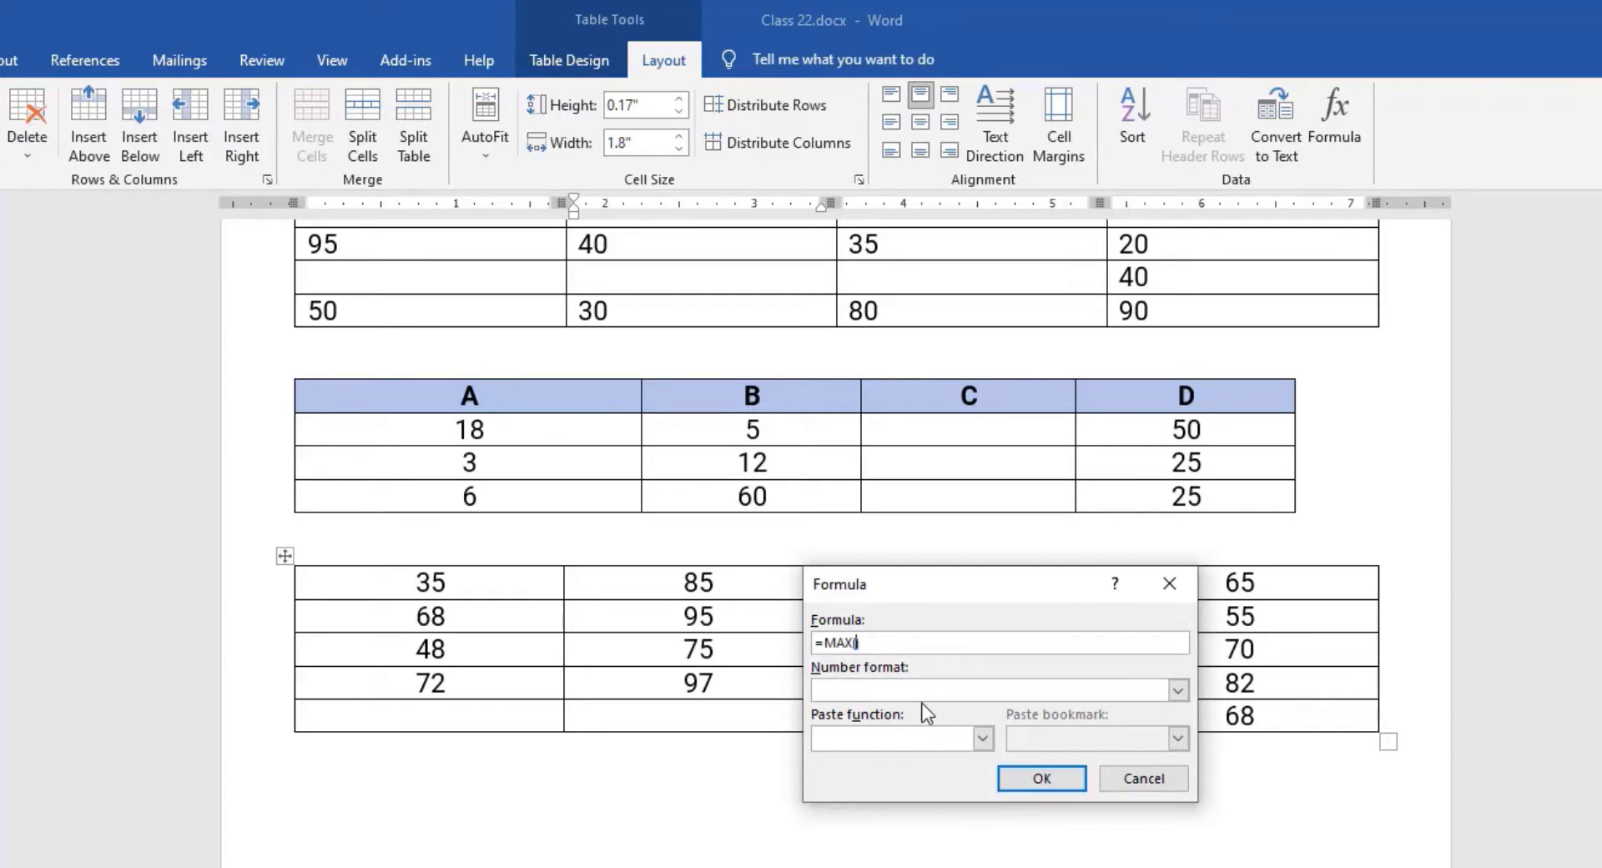
pyautogui.write('above')
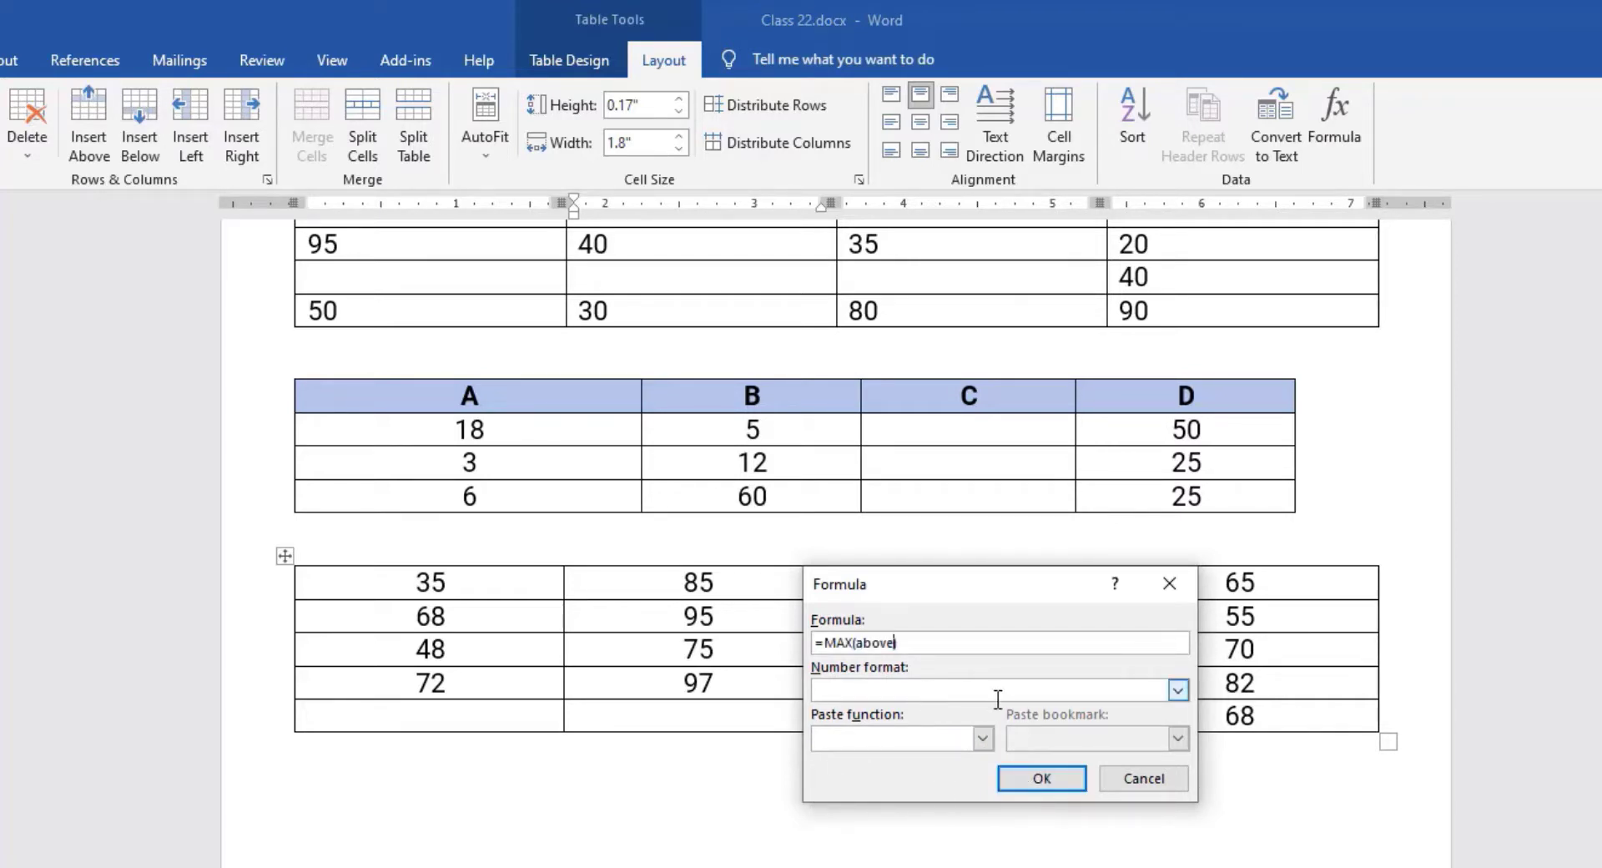
pyautogui.click(1035, 784)
pyautogui.click(731, 764)
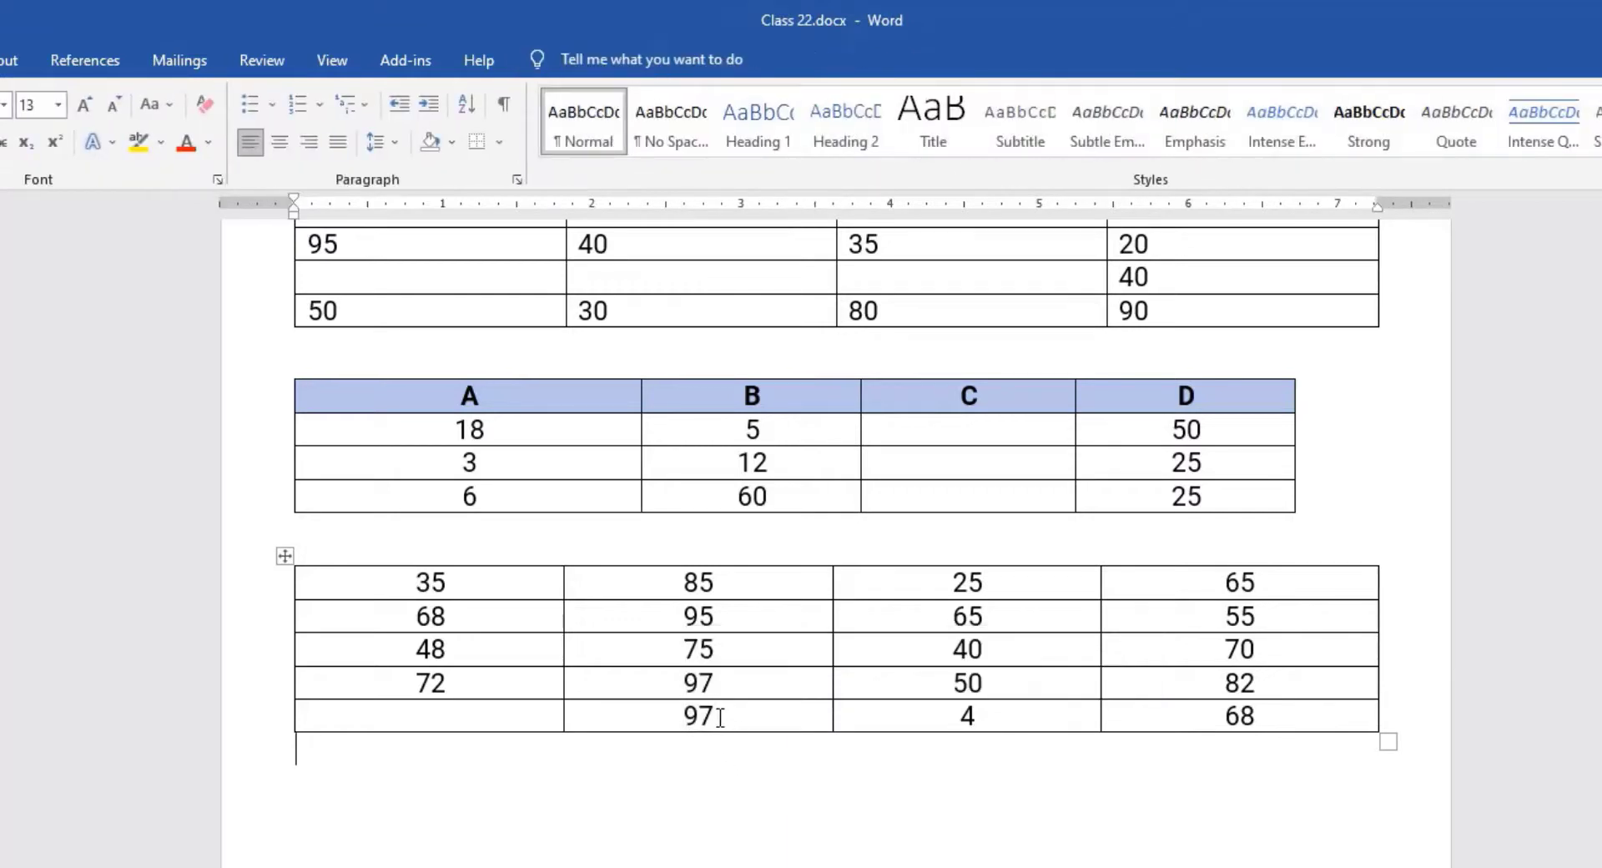
pyautogui.click(691, 718)
# Insert the formula =MIN(ABOVE) in the empty bottom cell of the first column in the third table
pyautogui.click(479, 709)
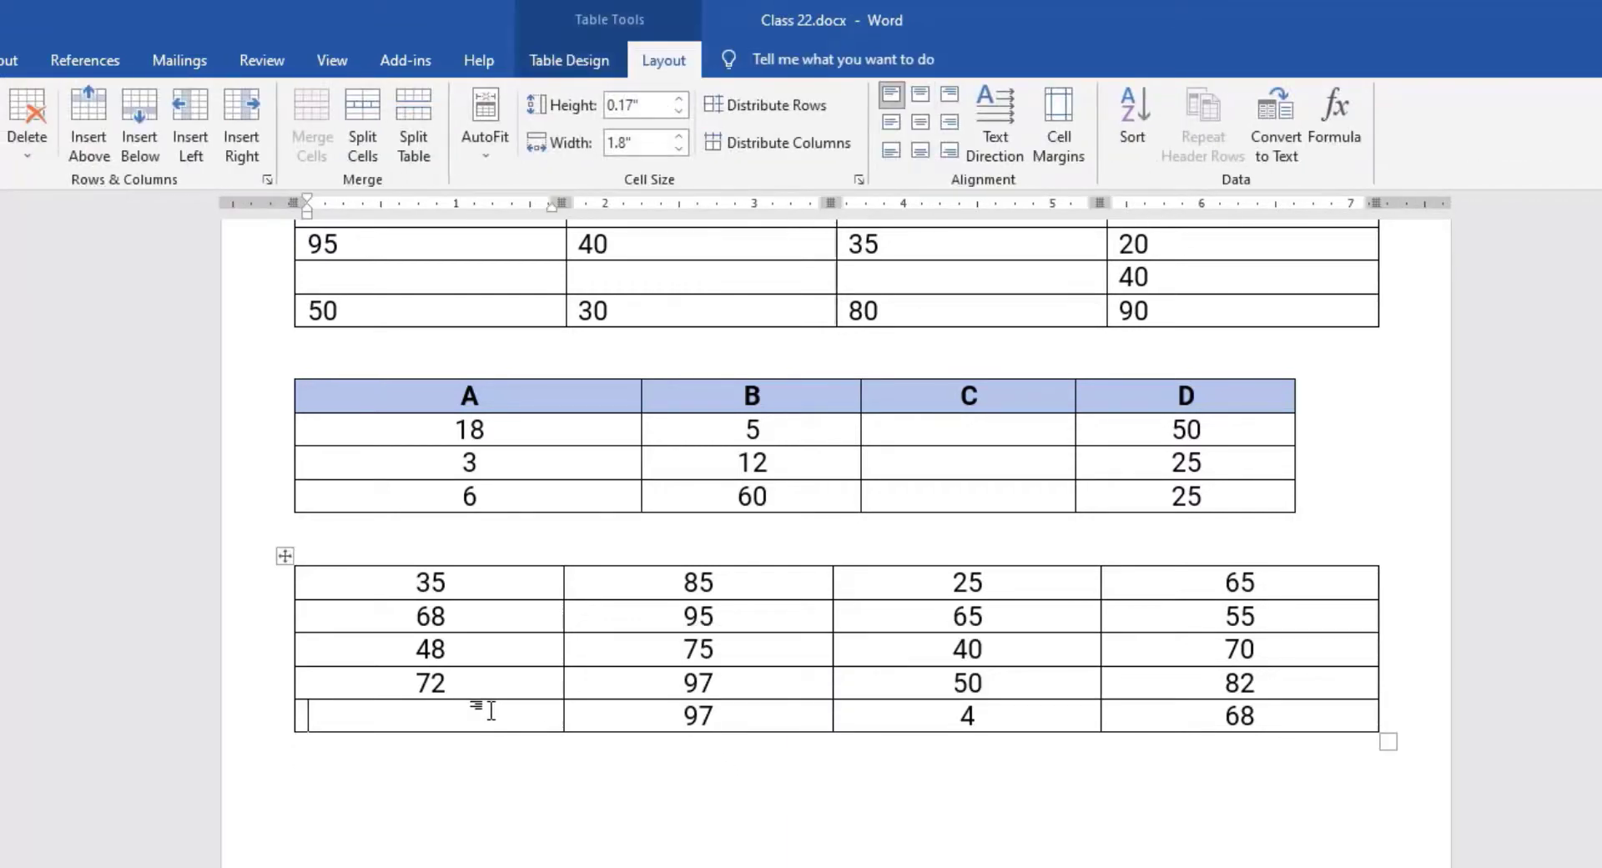
pyautogui.click(1334, 117)
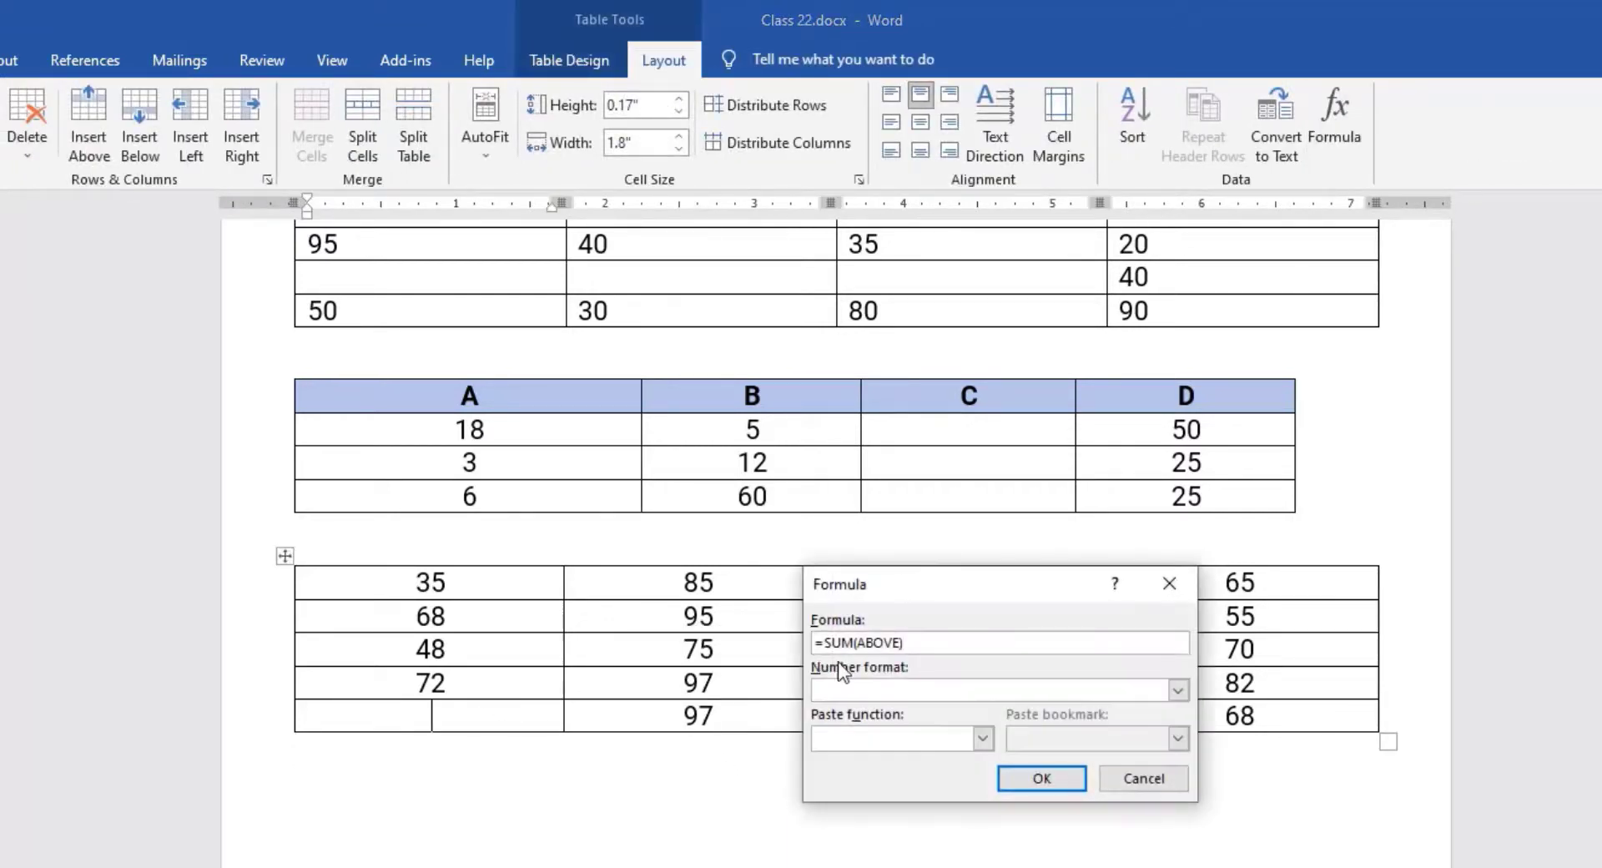
pyautogui.moveTo(904, 643); pyautogui.dragTo(826, 649)
pyautogui.press('BackSpace')
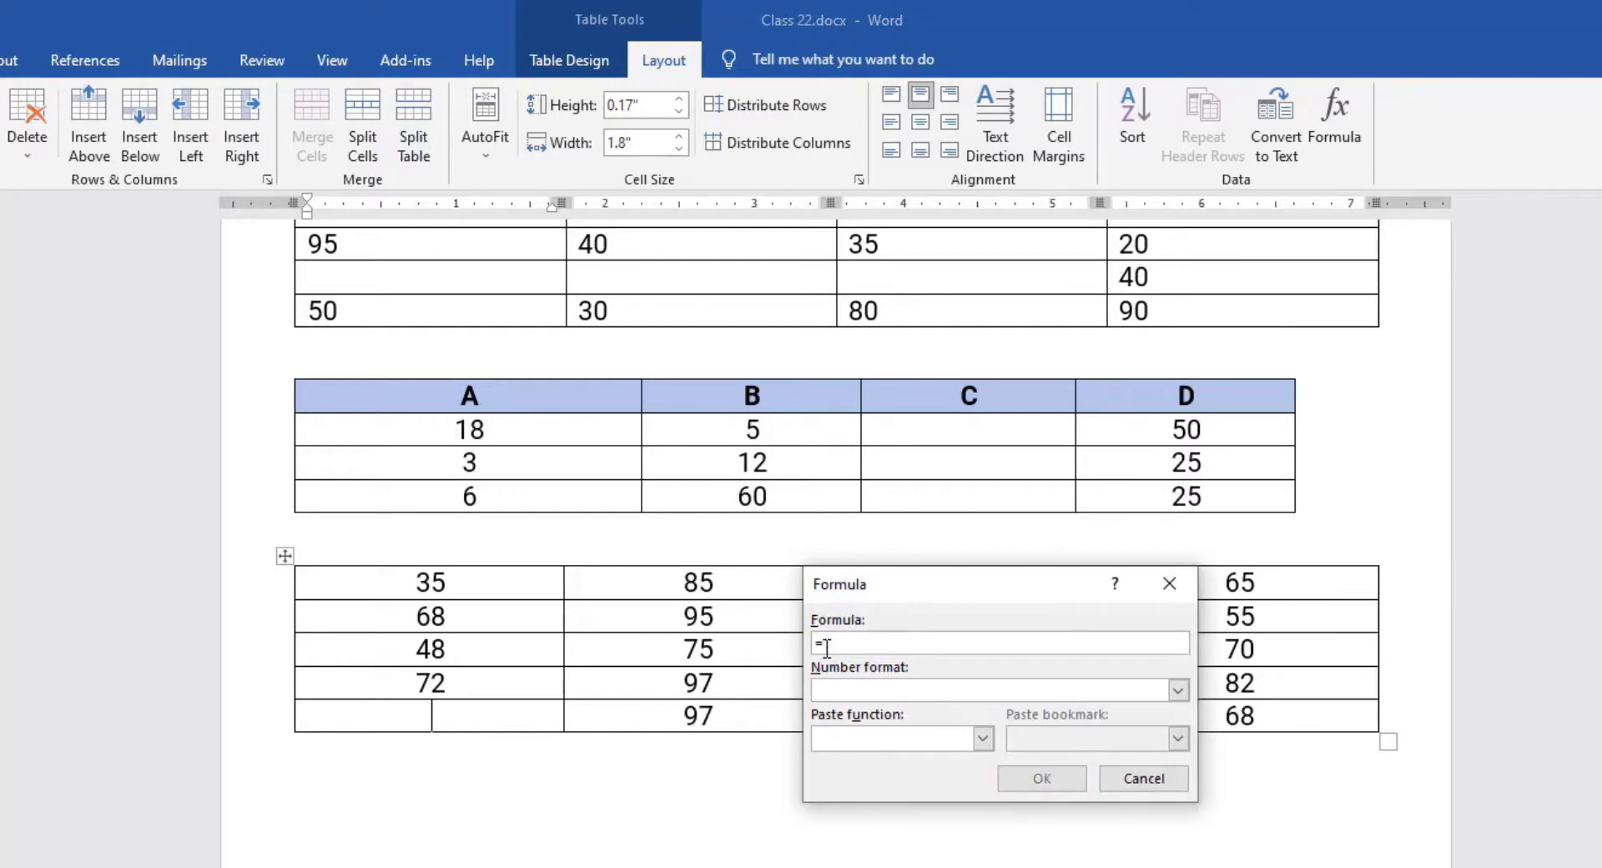
pyautogui.click(978, 744)
pyautogui.scroll(-1, 919, 819)
pyautogui.click(868, 855)
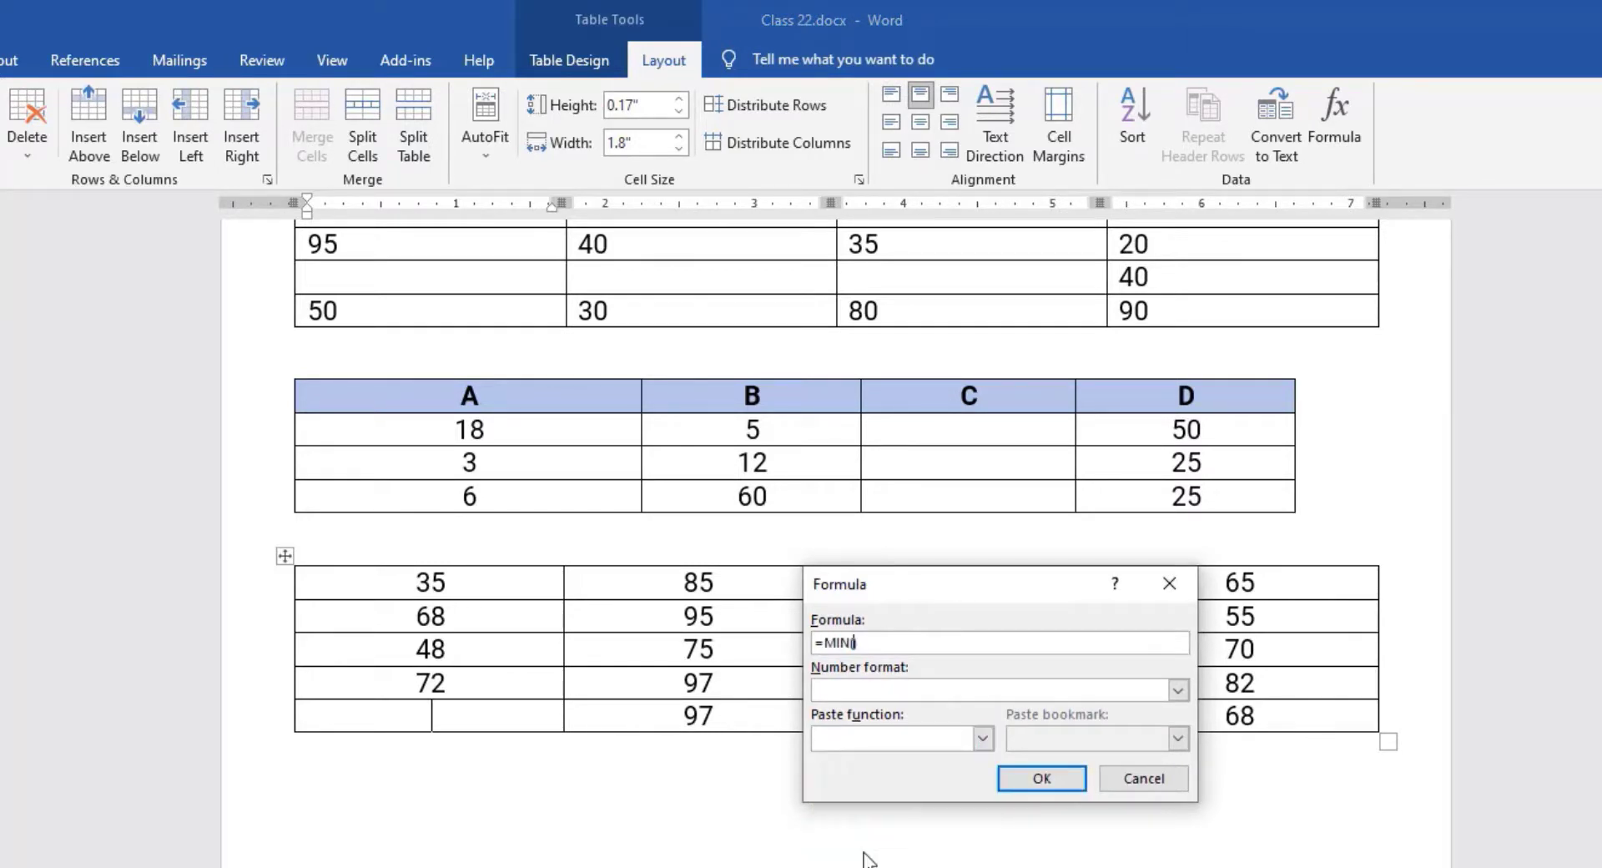
pyautogui.write('ABOVE')
pyautogui.press('Return')
pyautogui.click(464, 716)
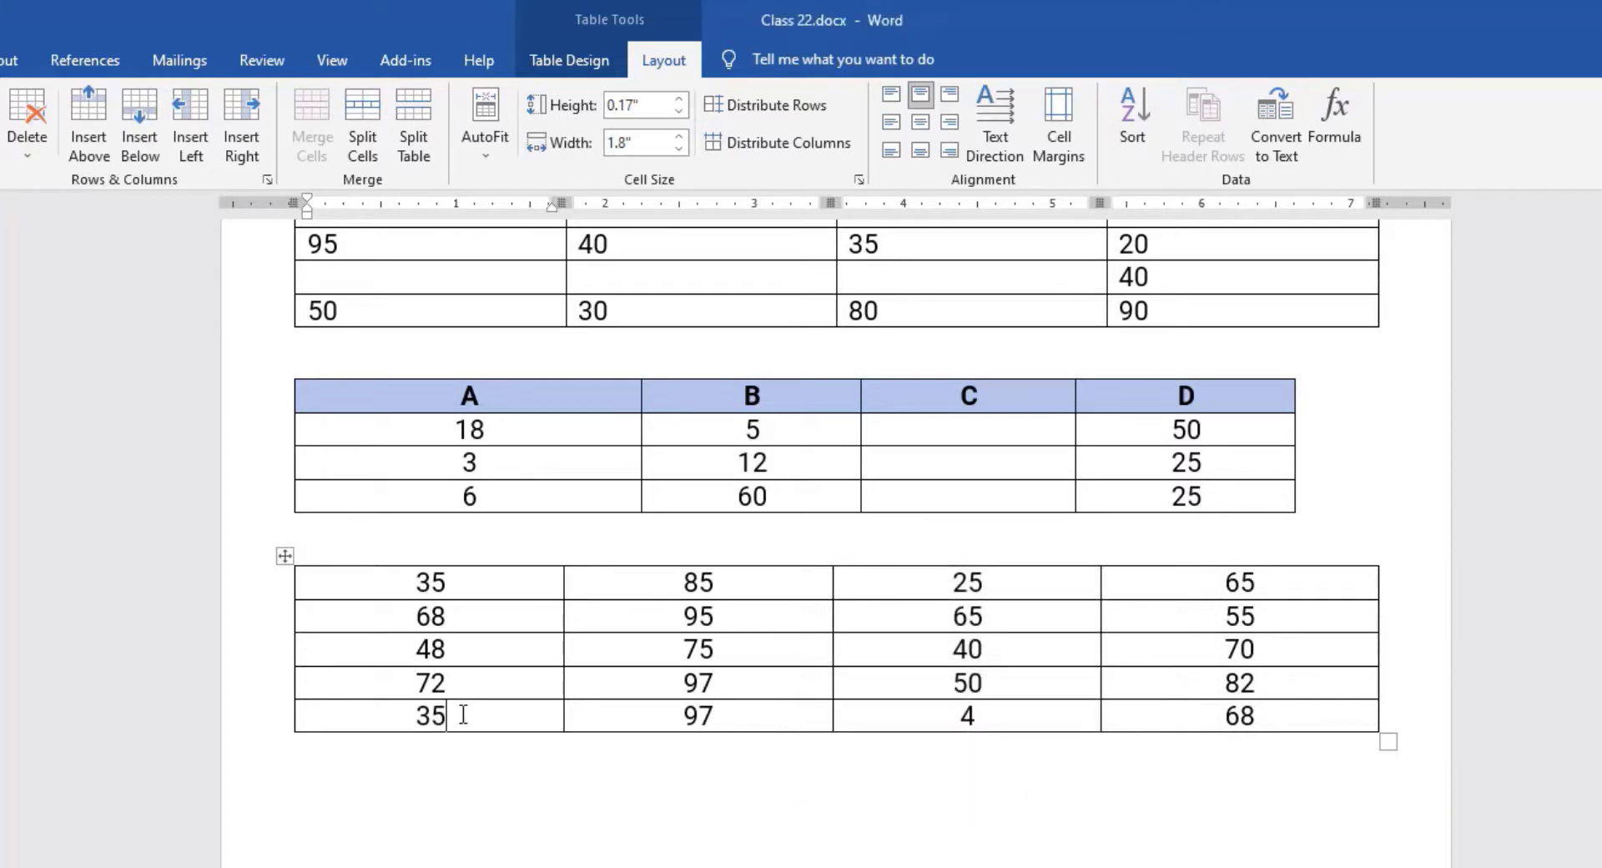